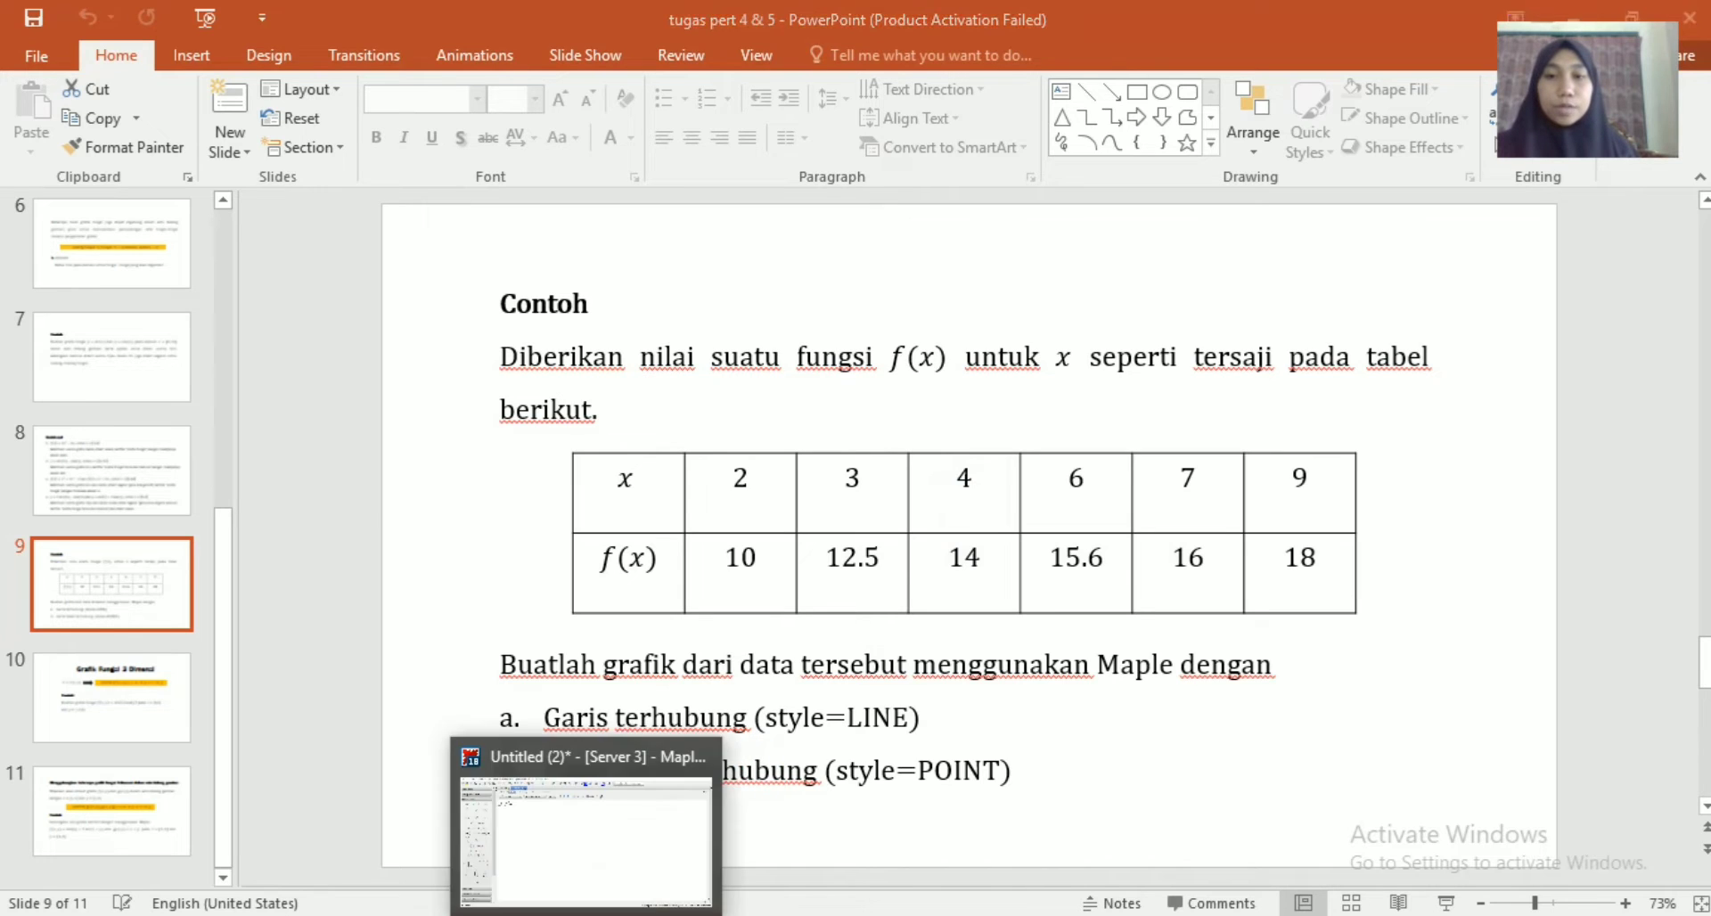
Switch to Maple and enter the first data point [2, 10] in the plot command's point list
{"action": "left_click", "coordinate": [586, 915]}
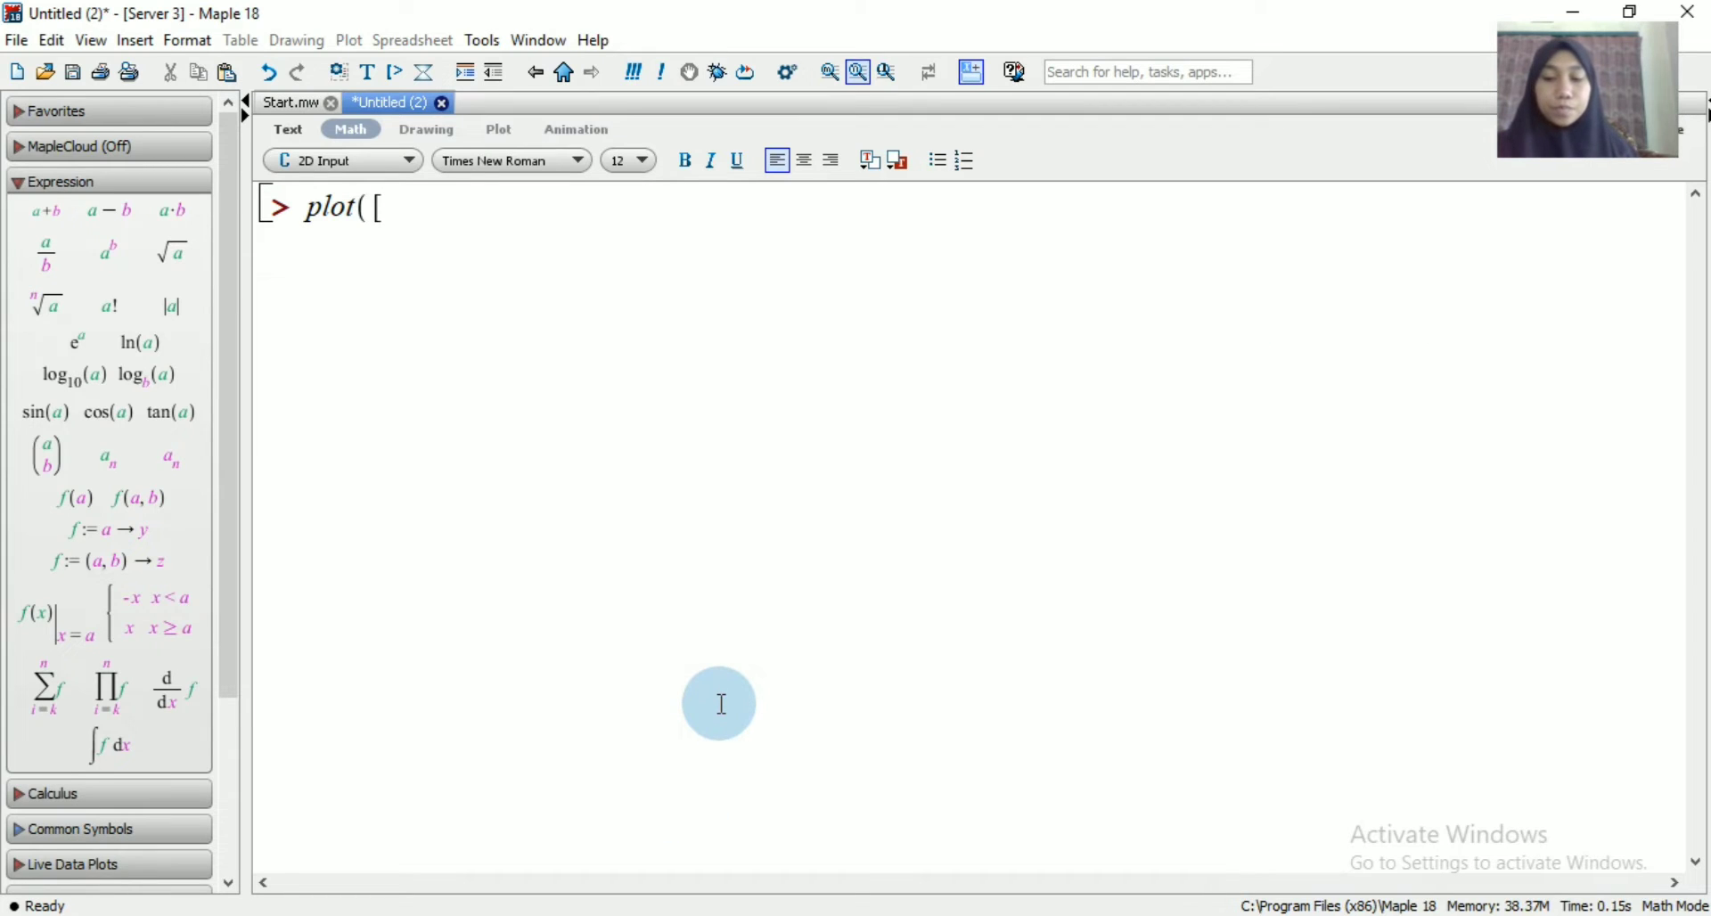
{"action": "type", "text": "["}
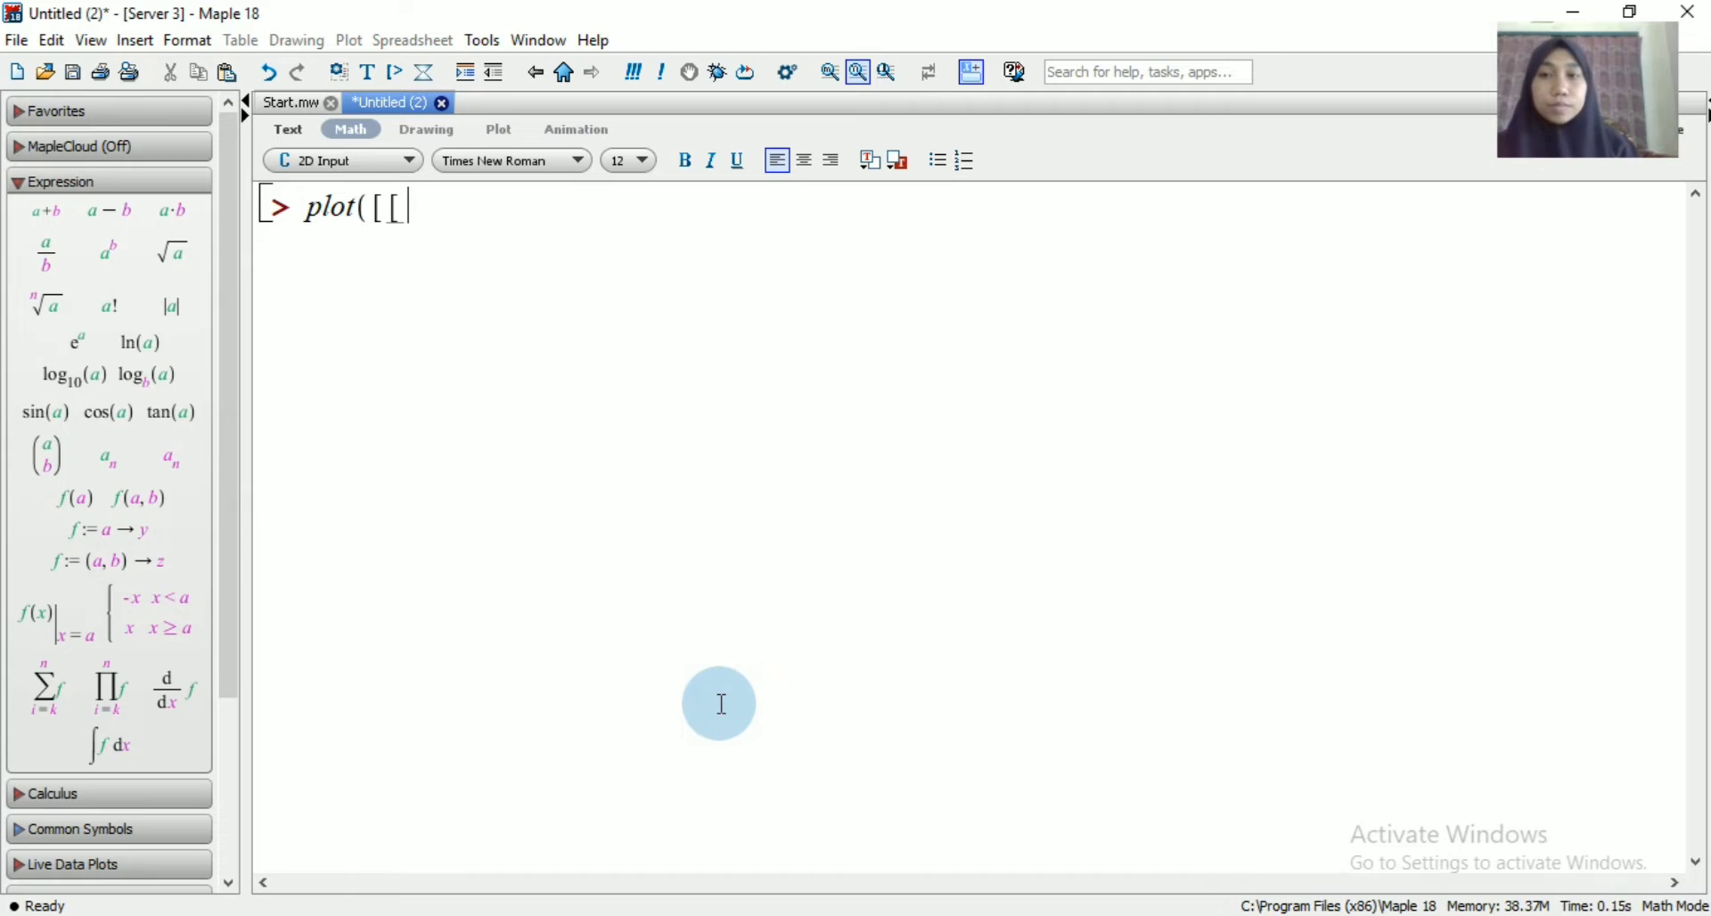
{"action": "type", "text": "2, 10]"}
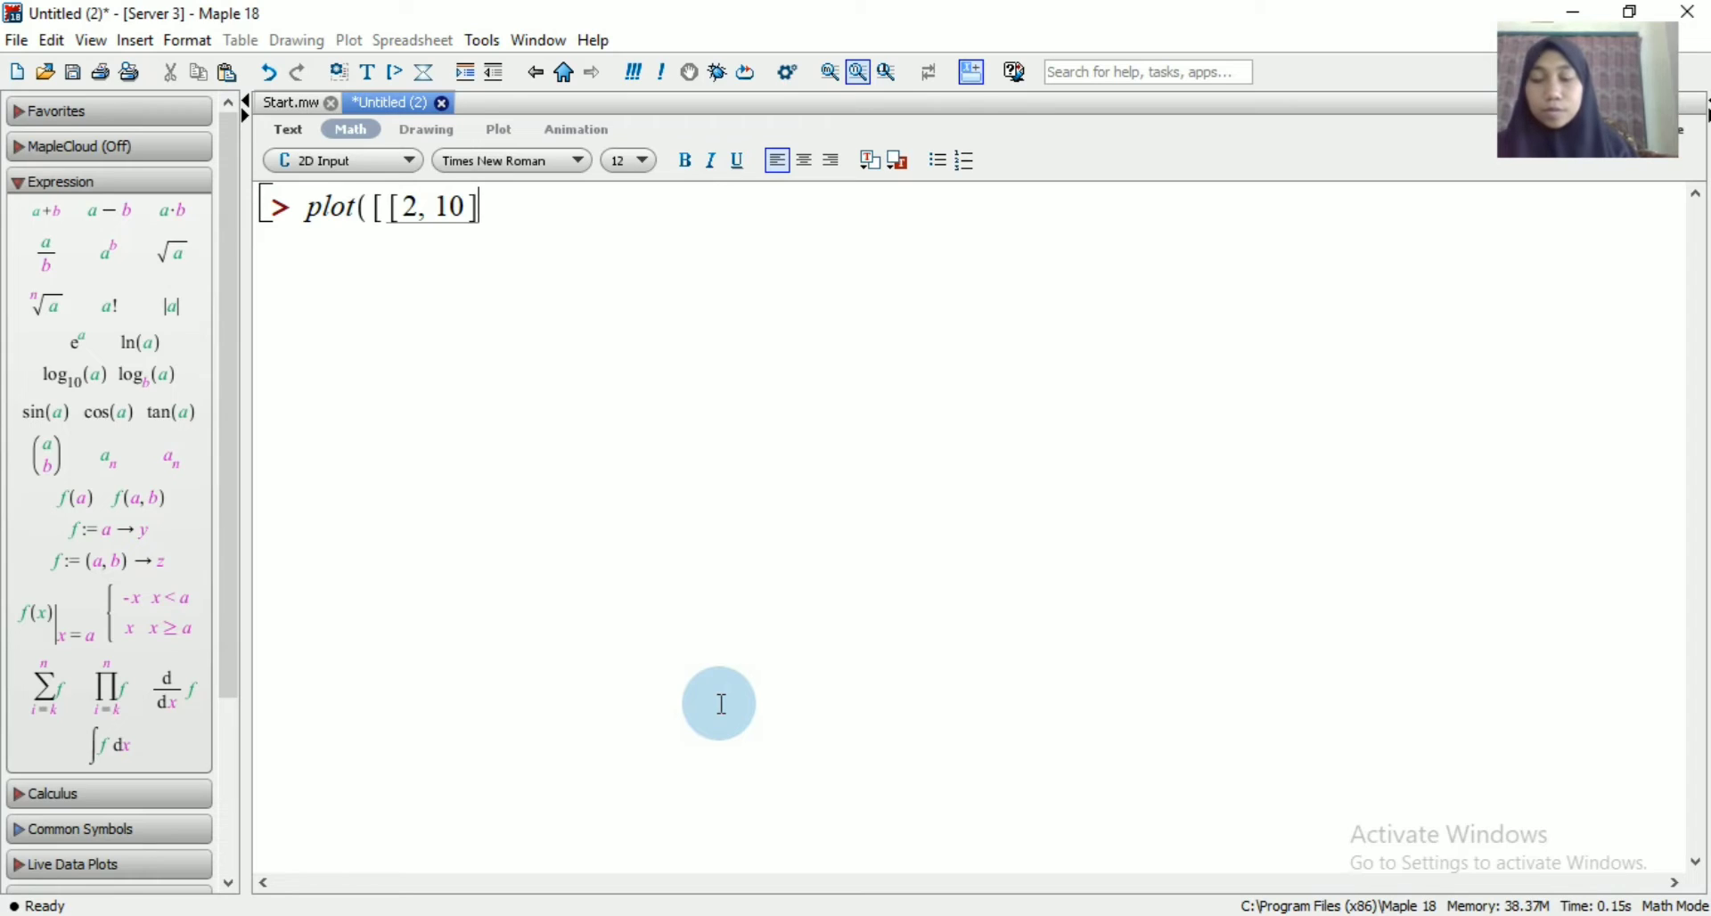
Add the second data point [3, 12.5] to the plot command in Maple, checking the table in PowerPoint
{"action": "type", "text": ",["}
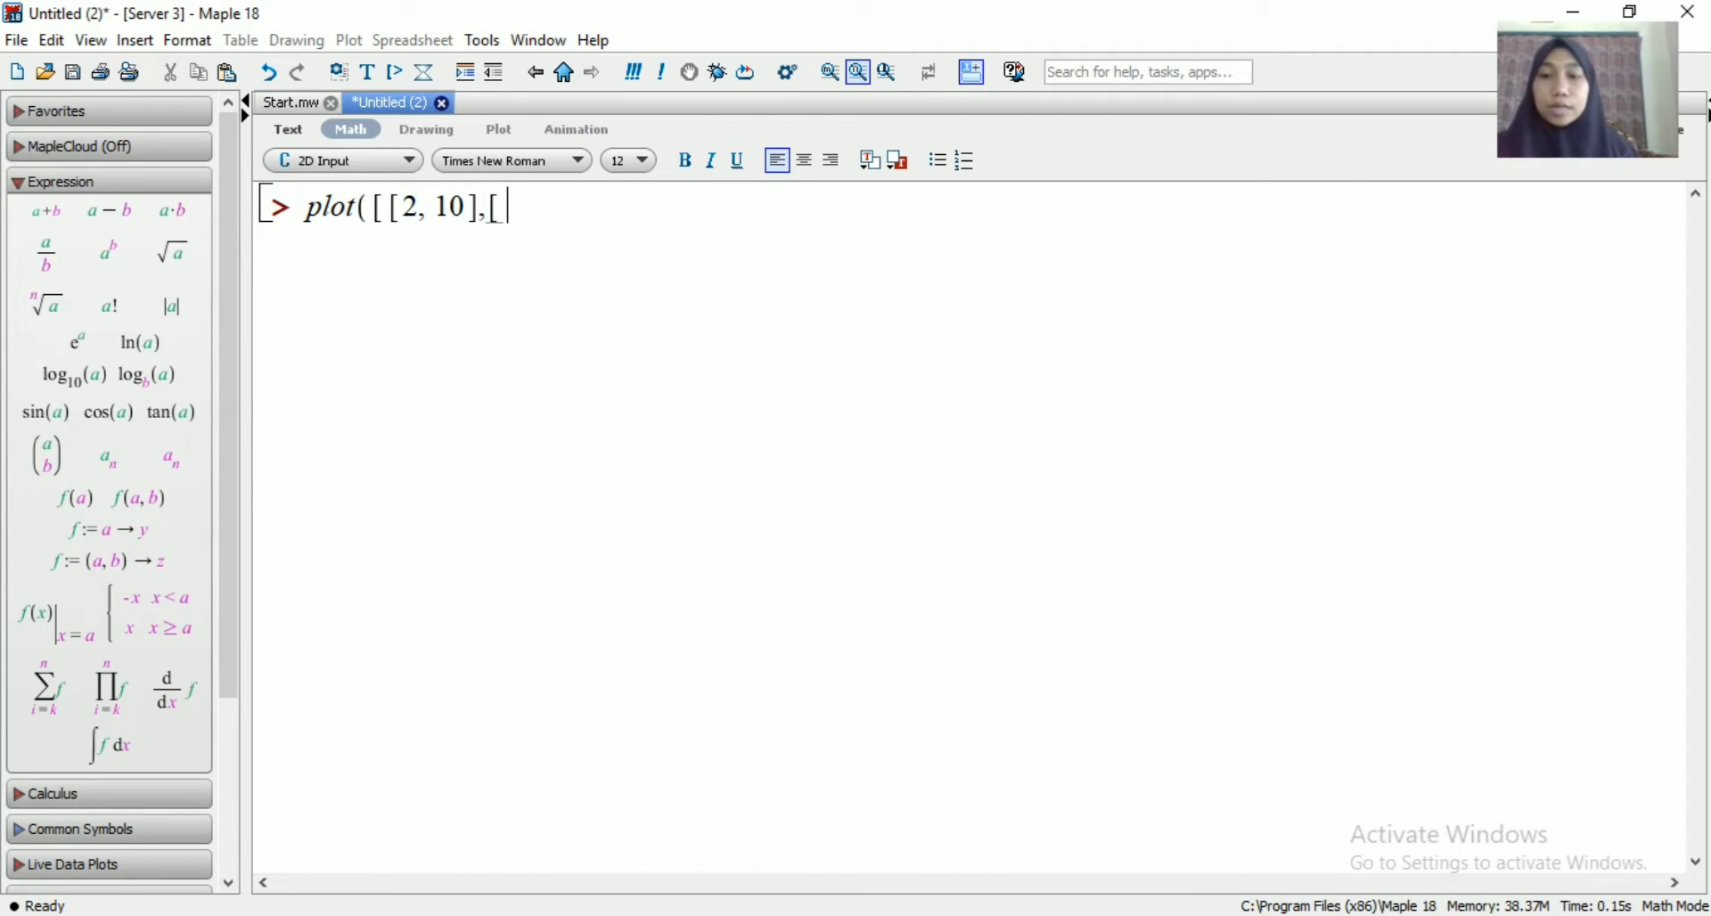
{"action": "key", "text": "alt+Tab"}
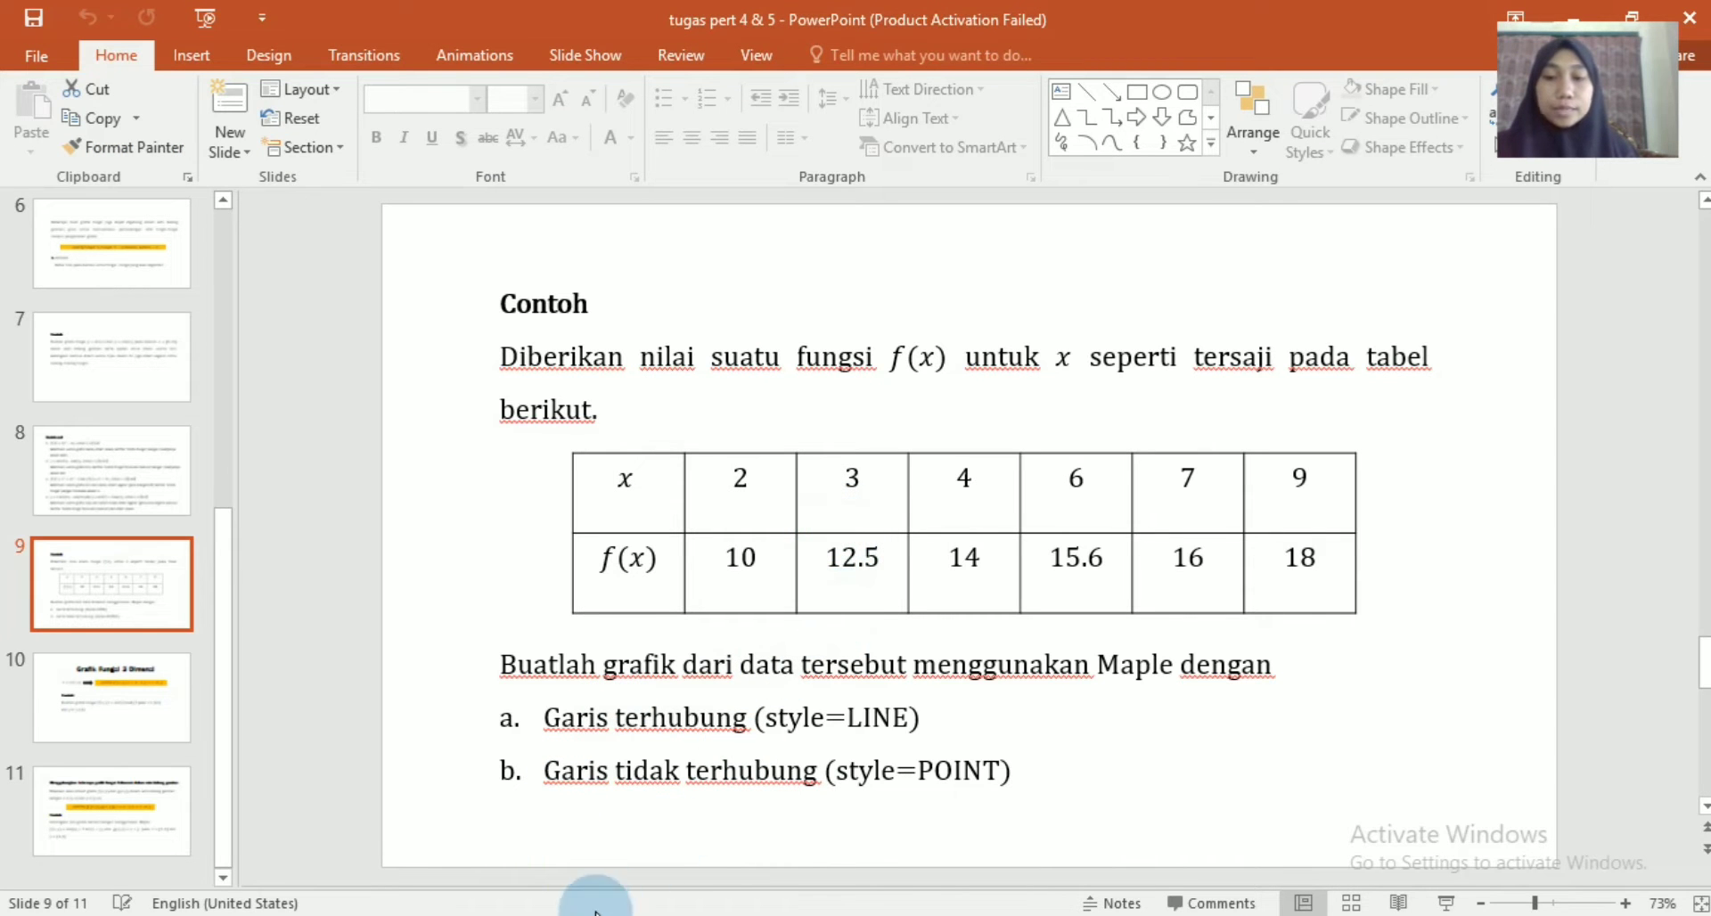
{"action": "key", "text": "alt+Tab"}
{"action": "left_click", "coordinate": [711, 700]}
{"action": "type", "text": "3, 12"}
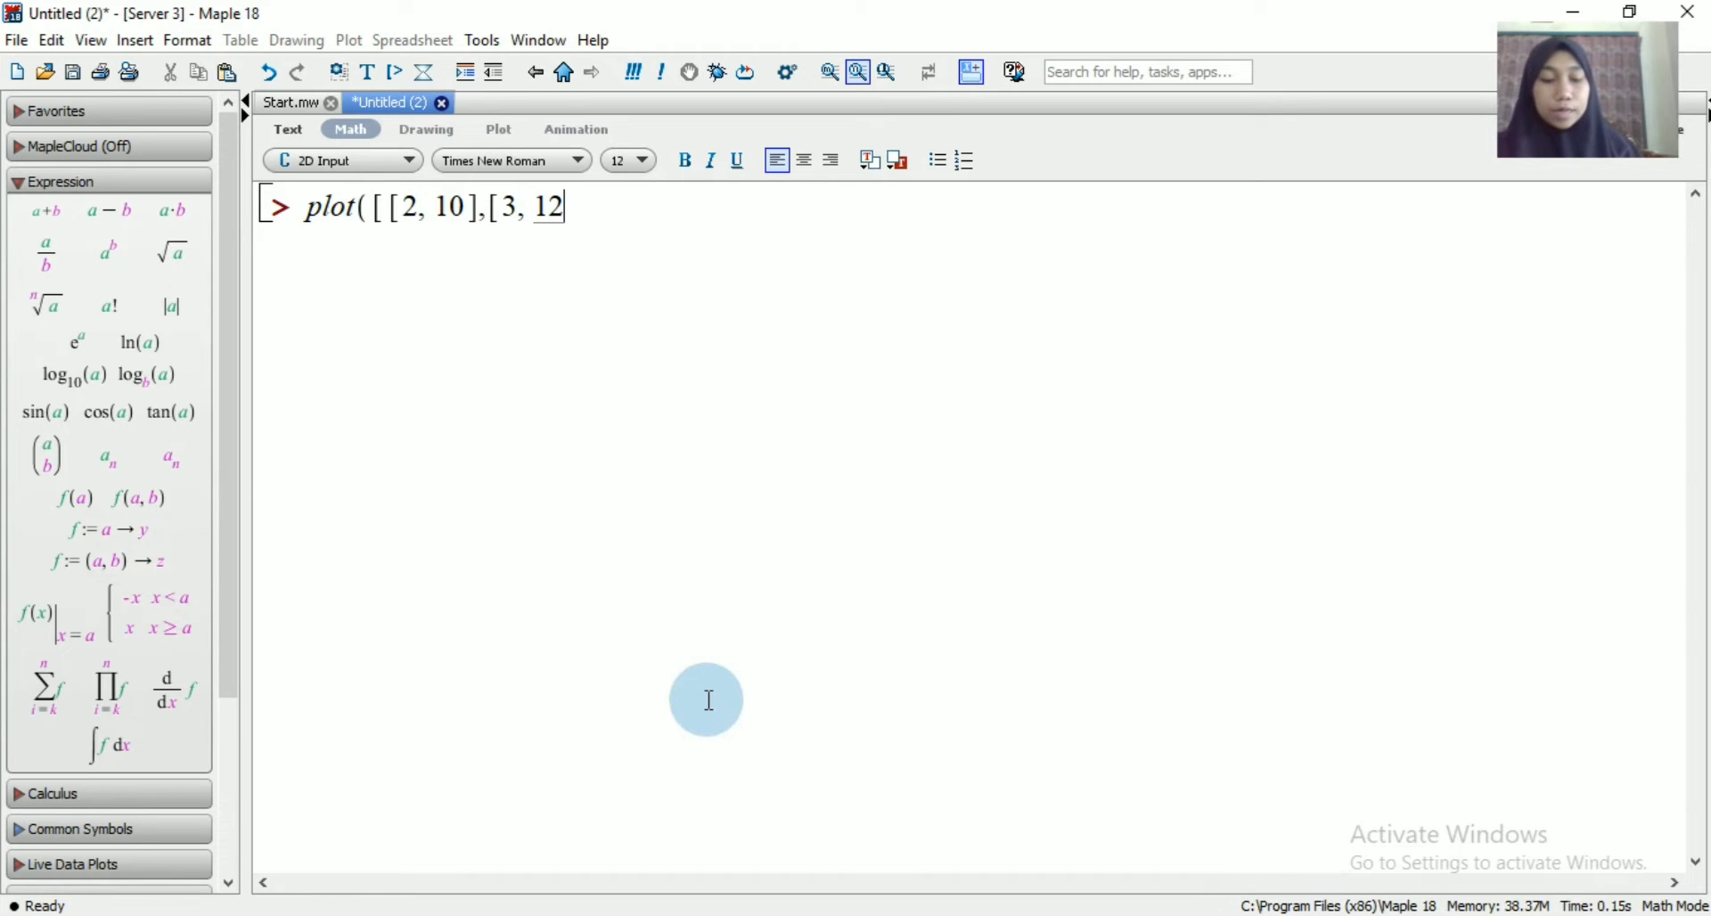
{"action": "type", "text": ".5"}
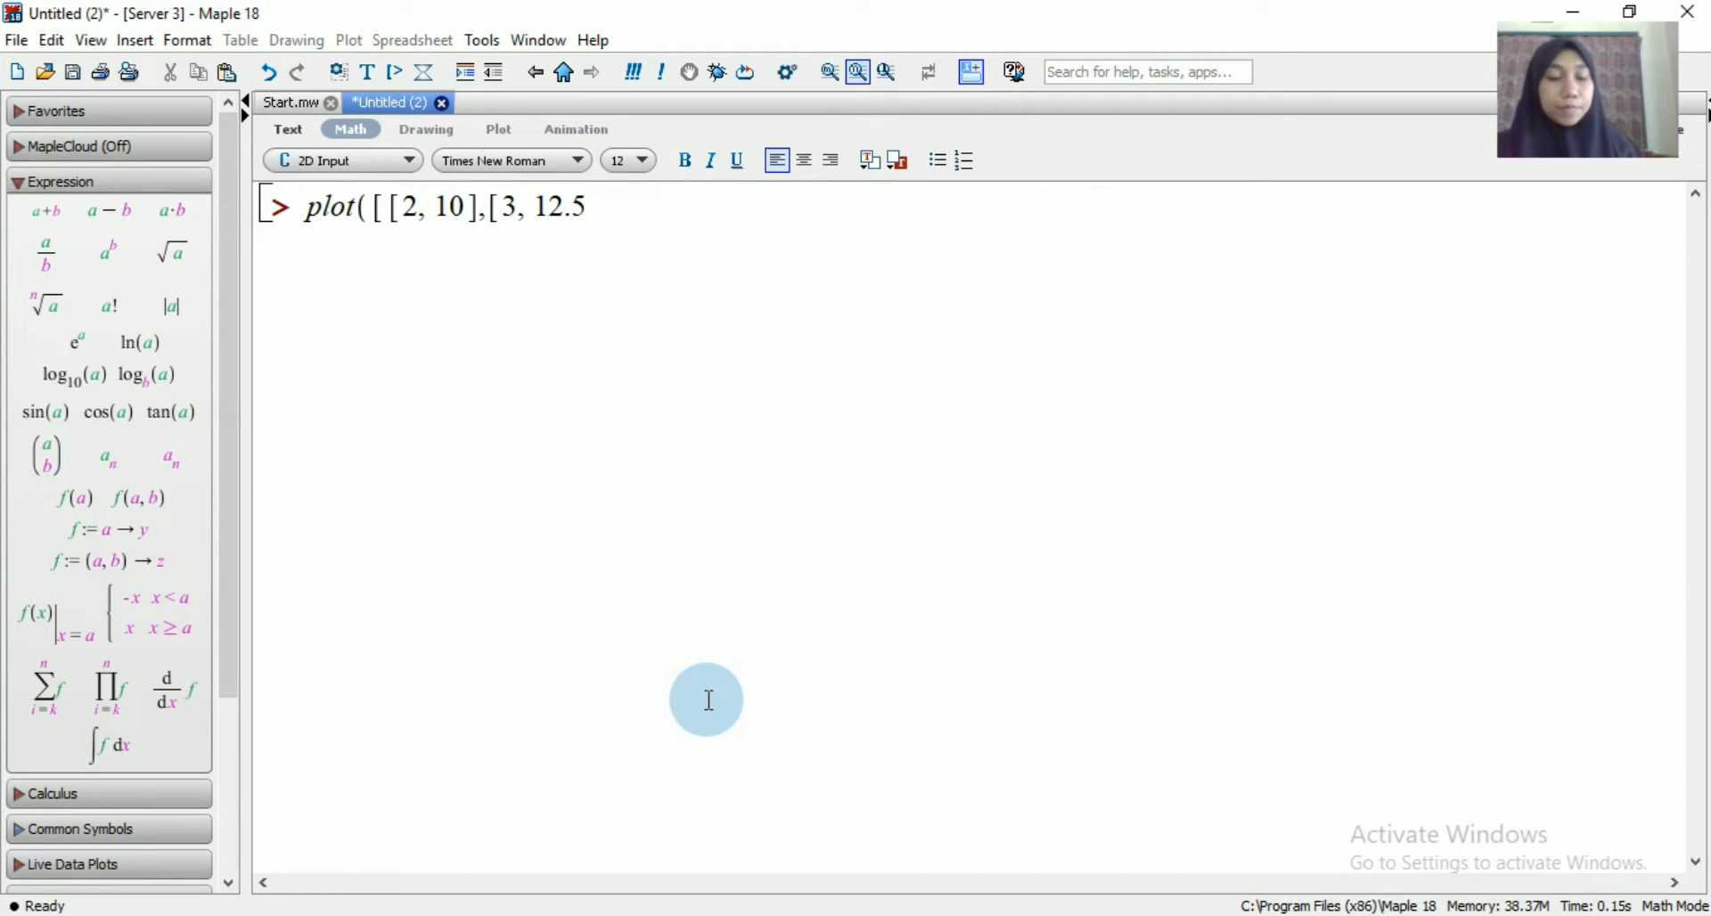
{"action": "type", "text": "]"}
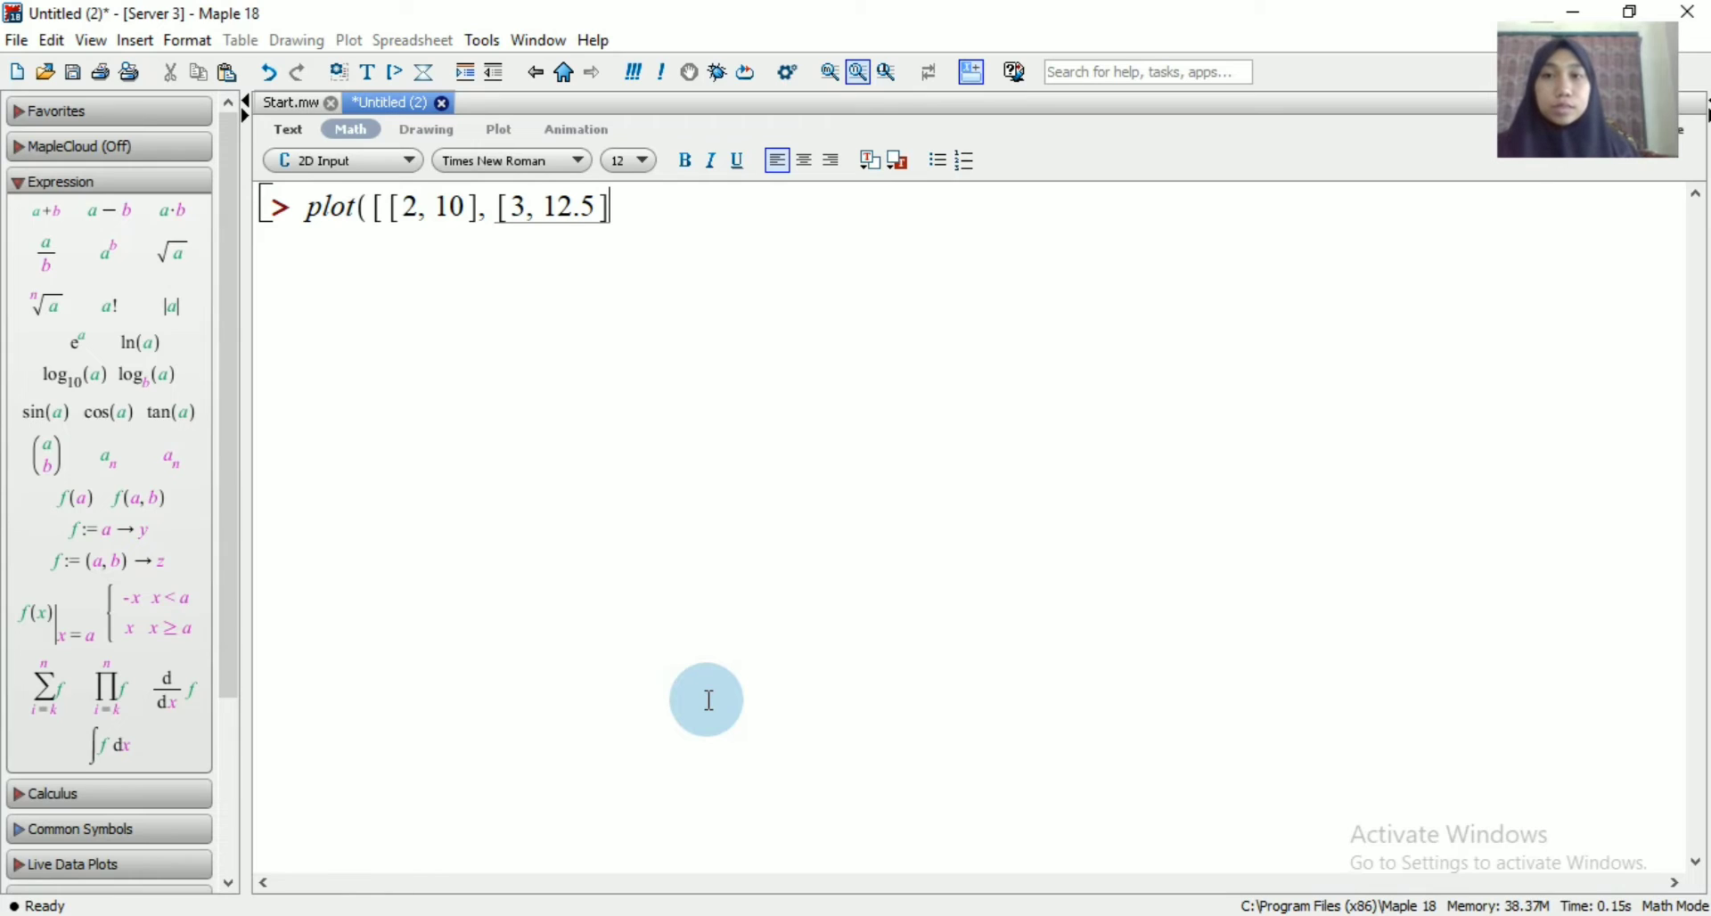
Add the third data point [4, 14] to the Maple point list, consulting the PowerPoint table
{"action": "type", "text": ", "}
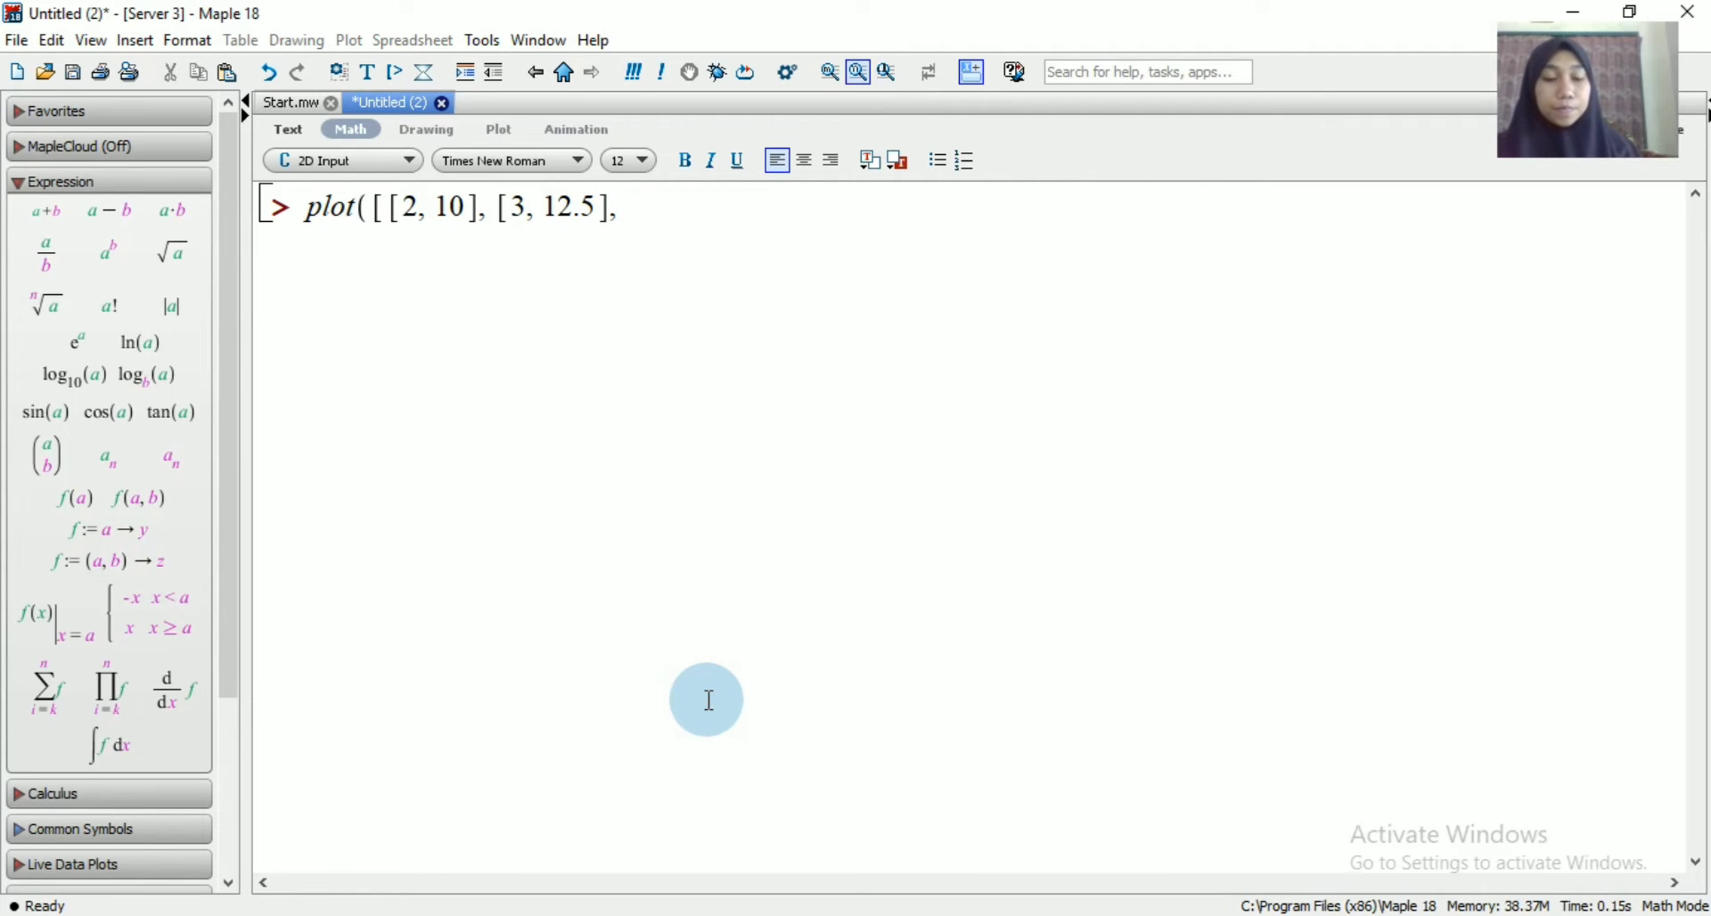
{"action": "type", "text": "["}
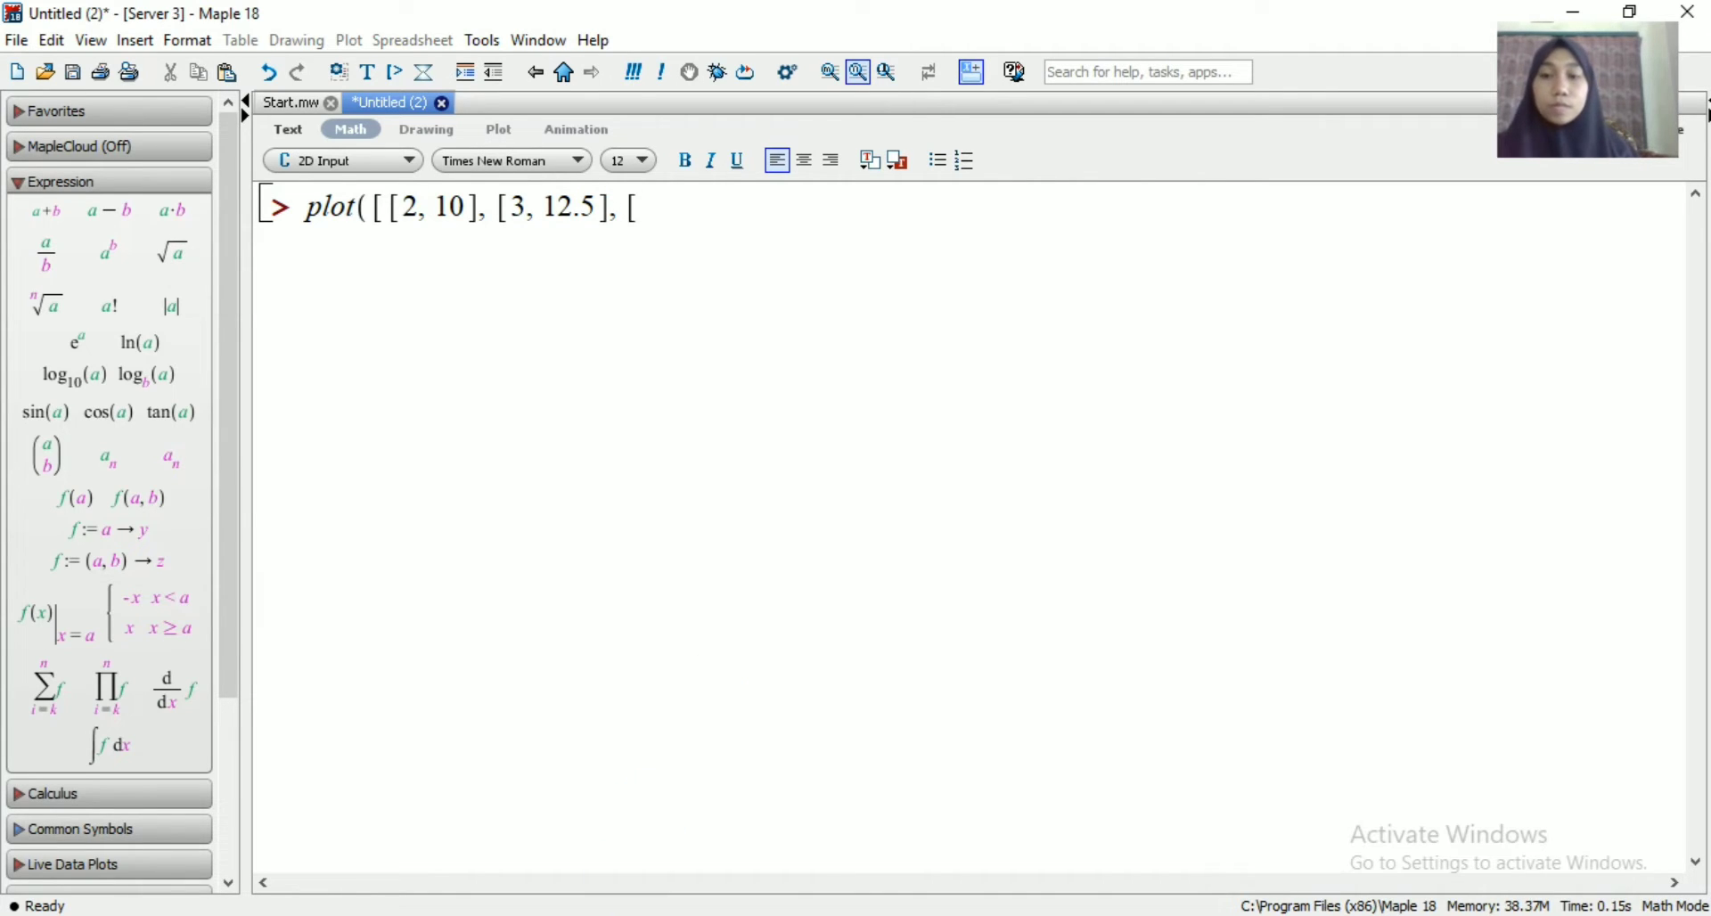
{"action": "key", "text": "alt+Tab"}
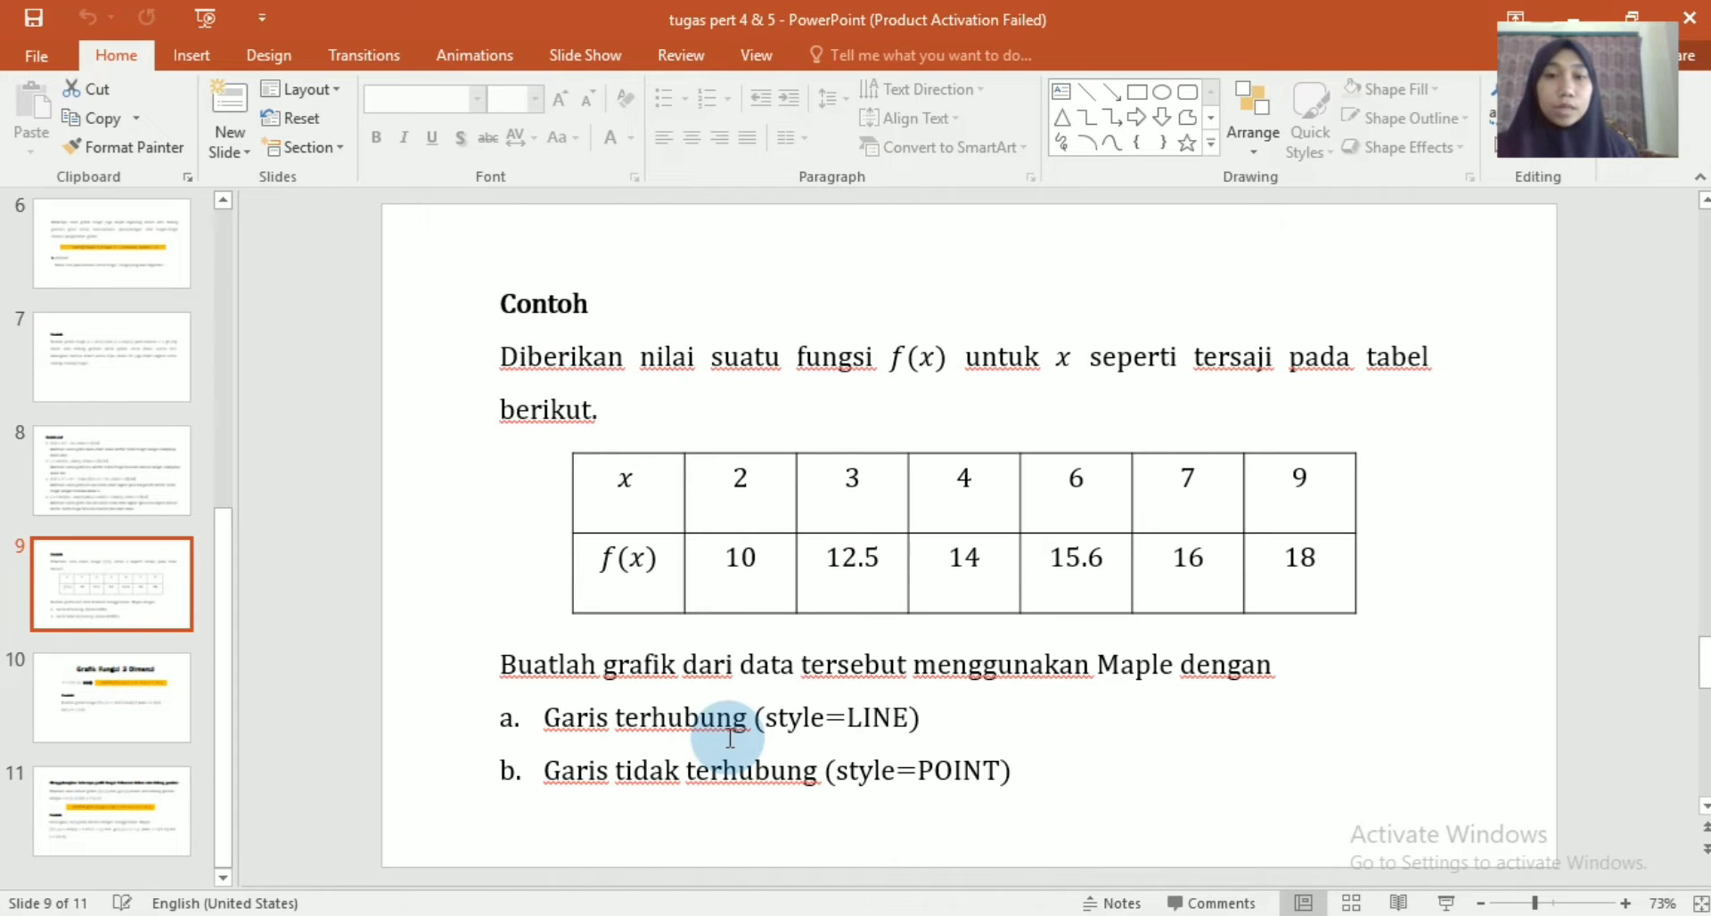
{"action": "key", "text": "alt+Tab"}
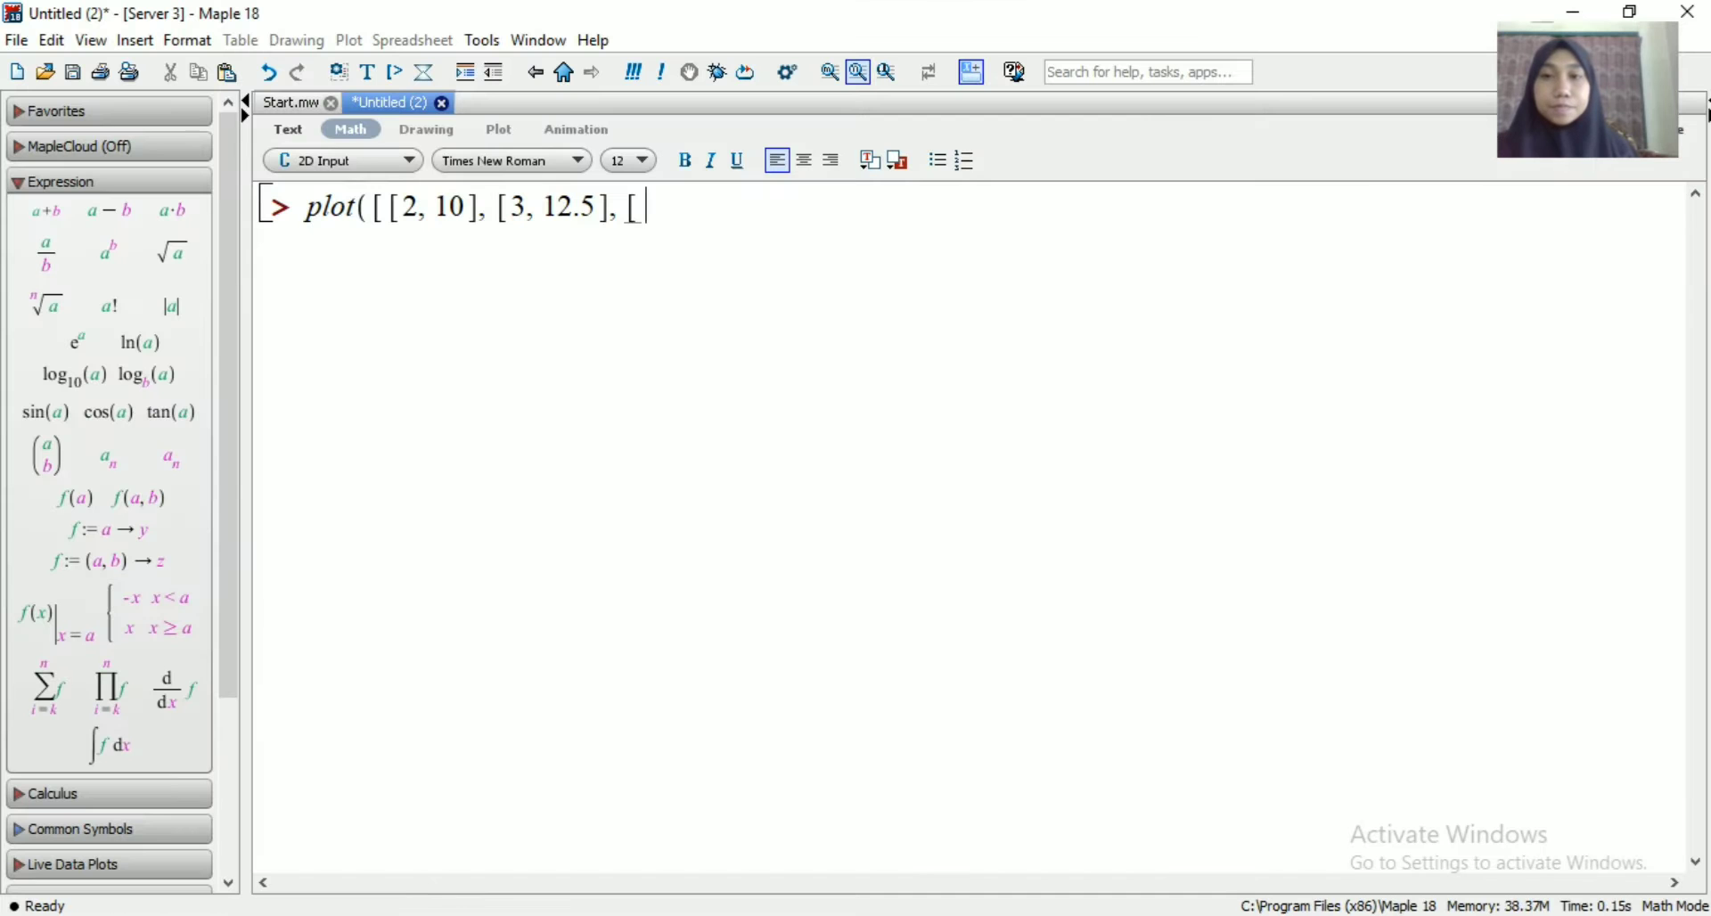
{"action": "type", "text": "4,14],"}
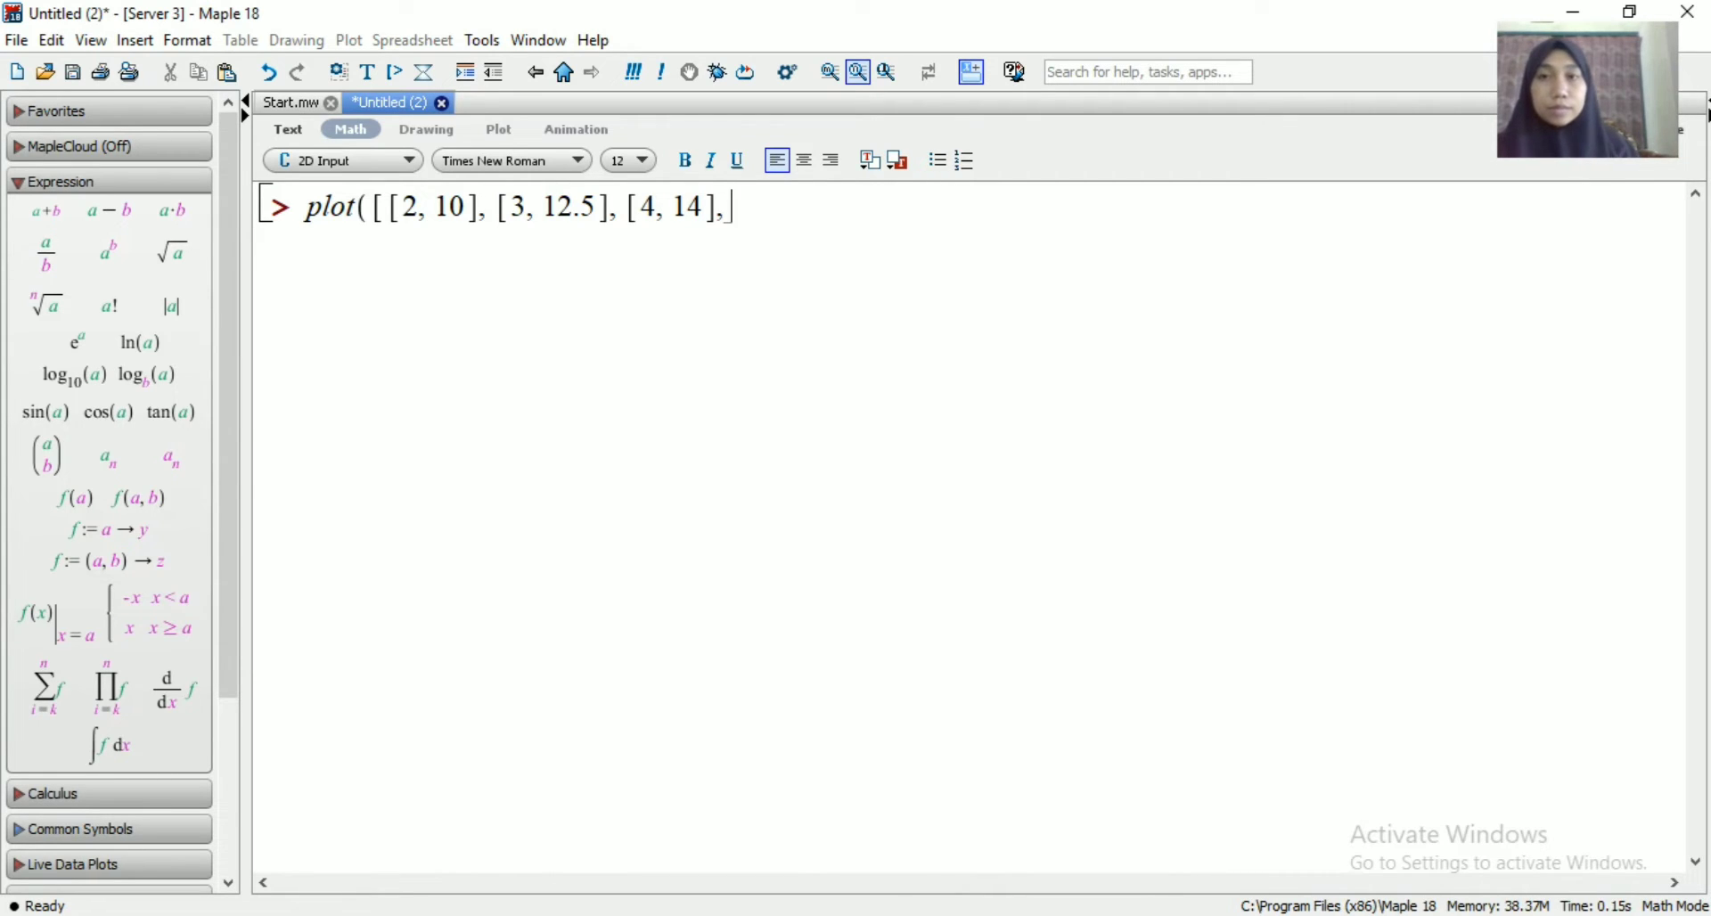
Check the PowerPoint table for the fourth data point and add [6, 15.6] to the Maple plot command
{"action": "mouse_move", "coordinate": [495, 910]}
{"action": "left_click", "coordinate": [492, 847]}
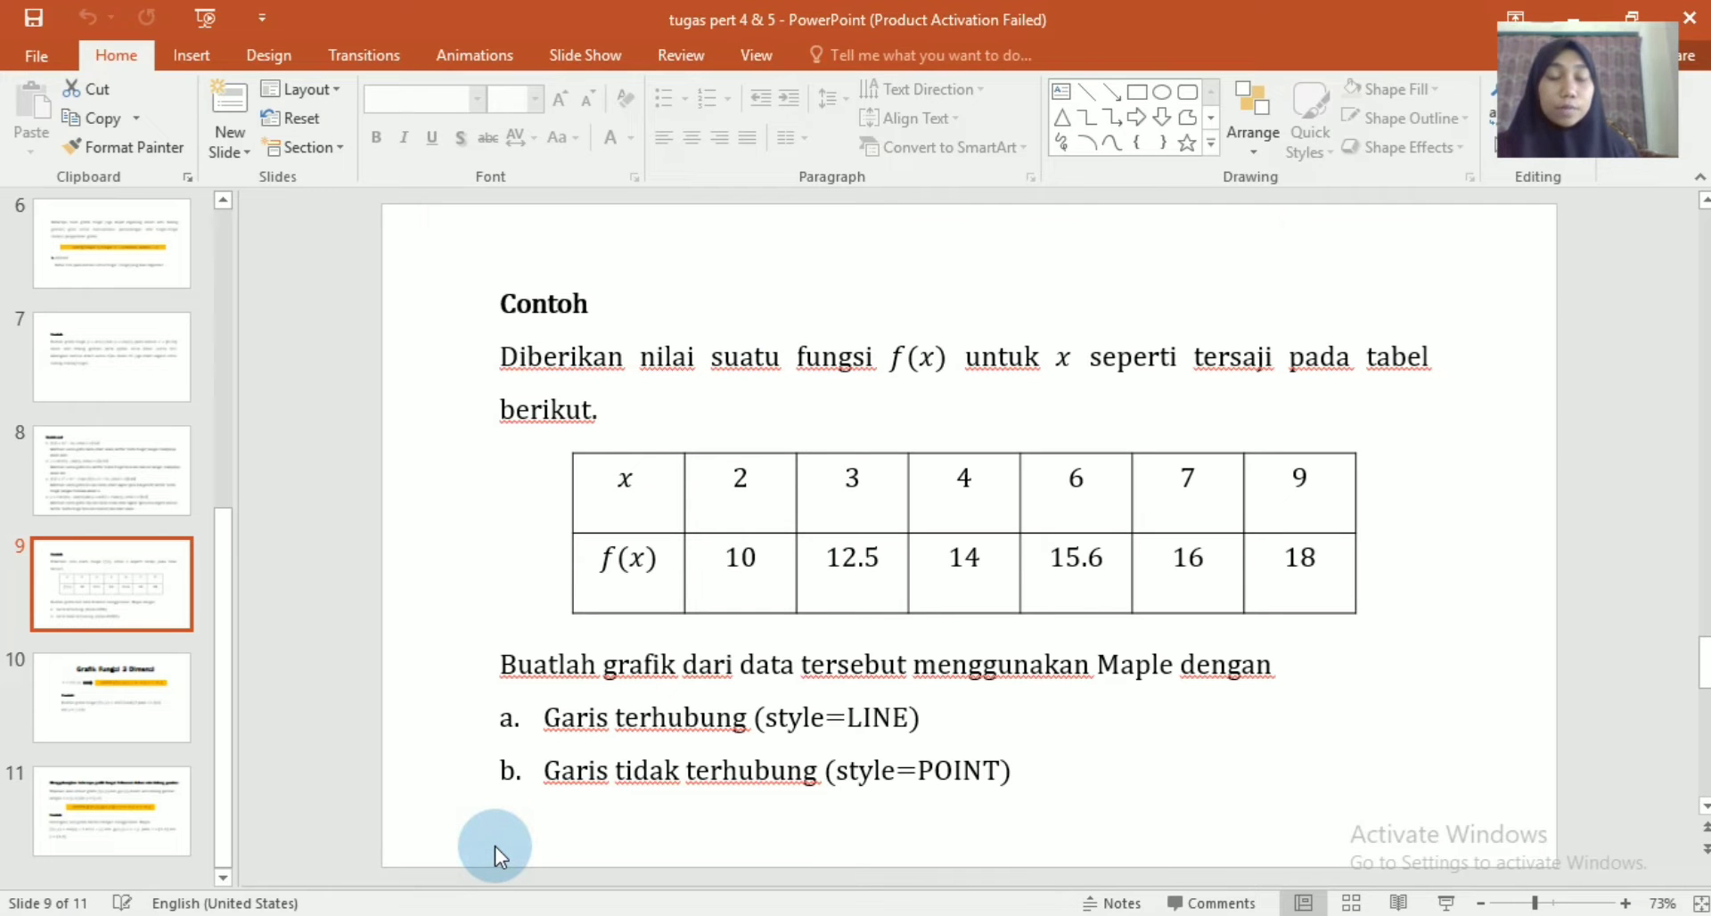
{"action": "key", "text": "alt+Tab"}
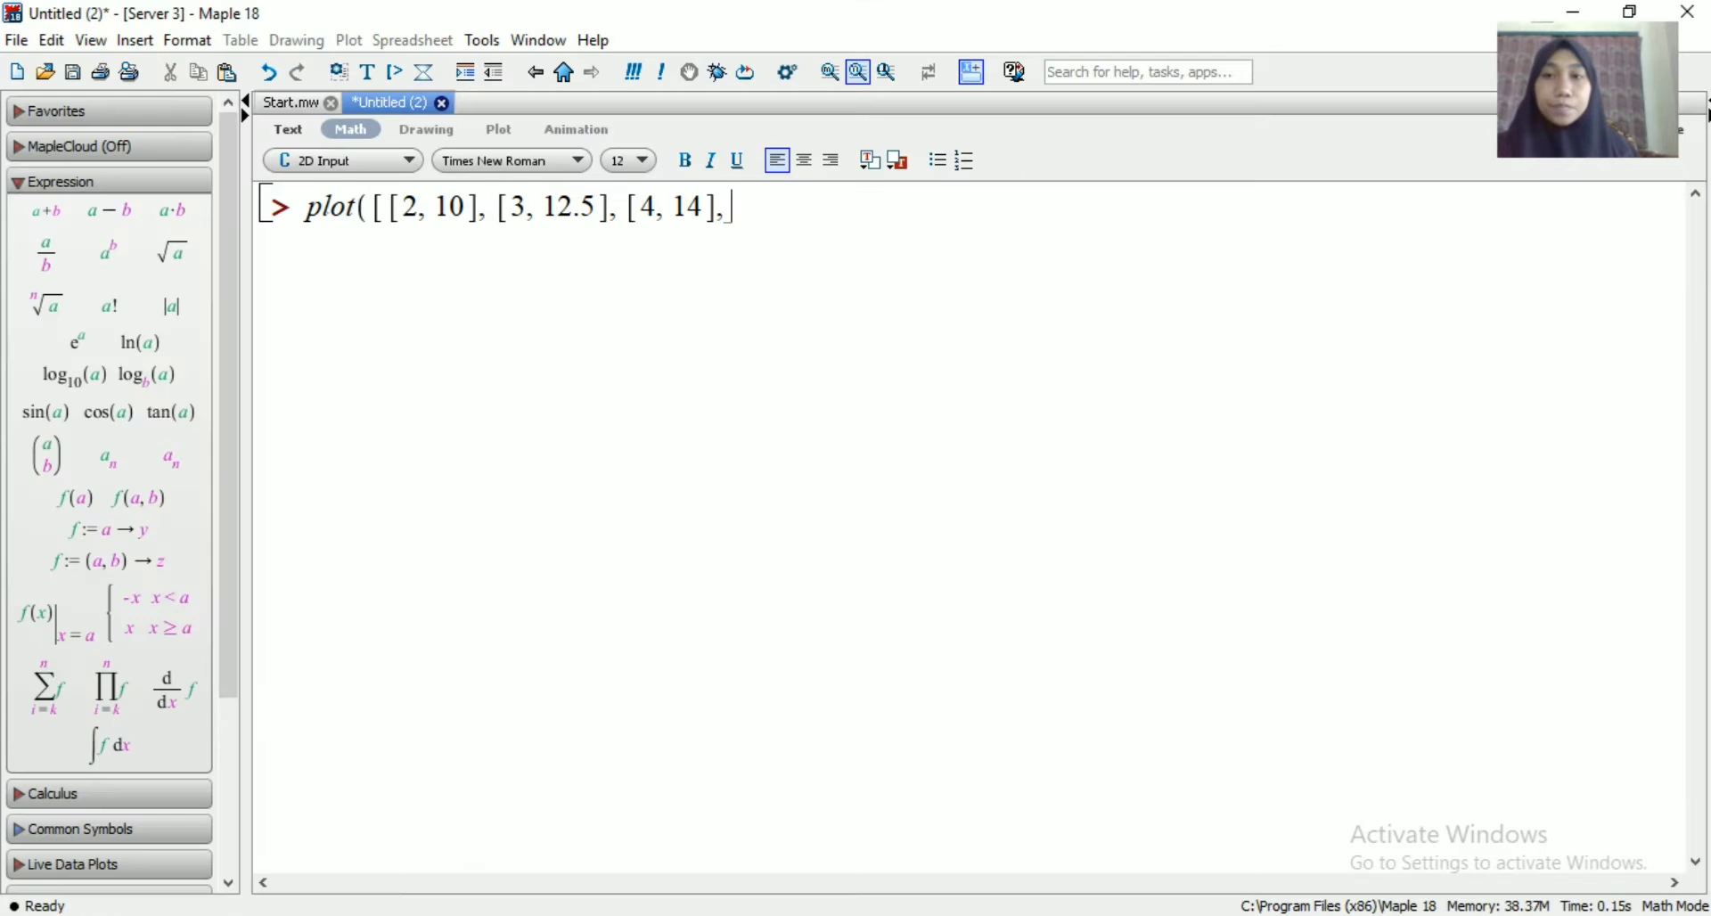
{"action": "type", "text": "[6"}
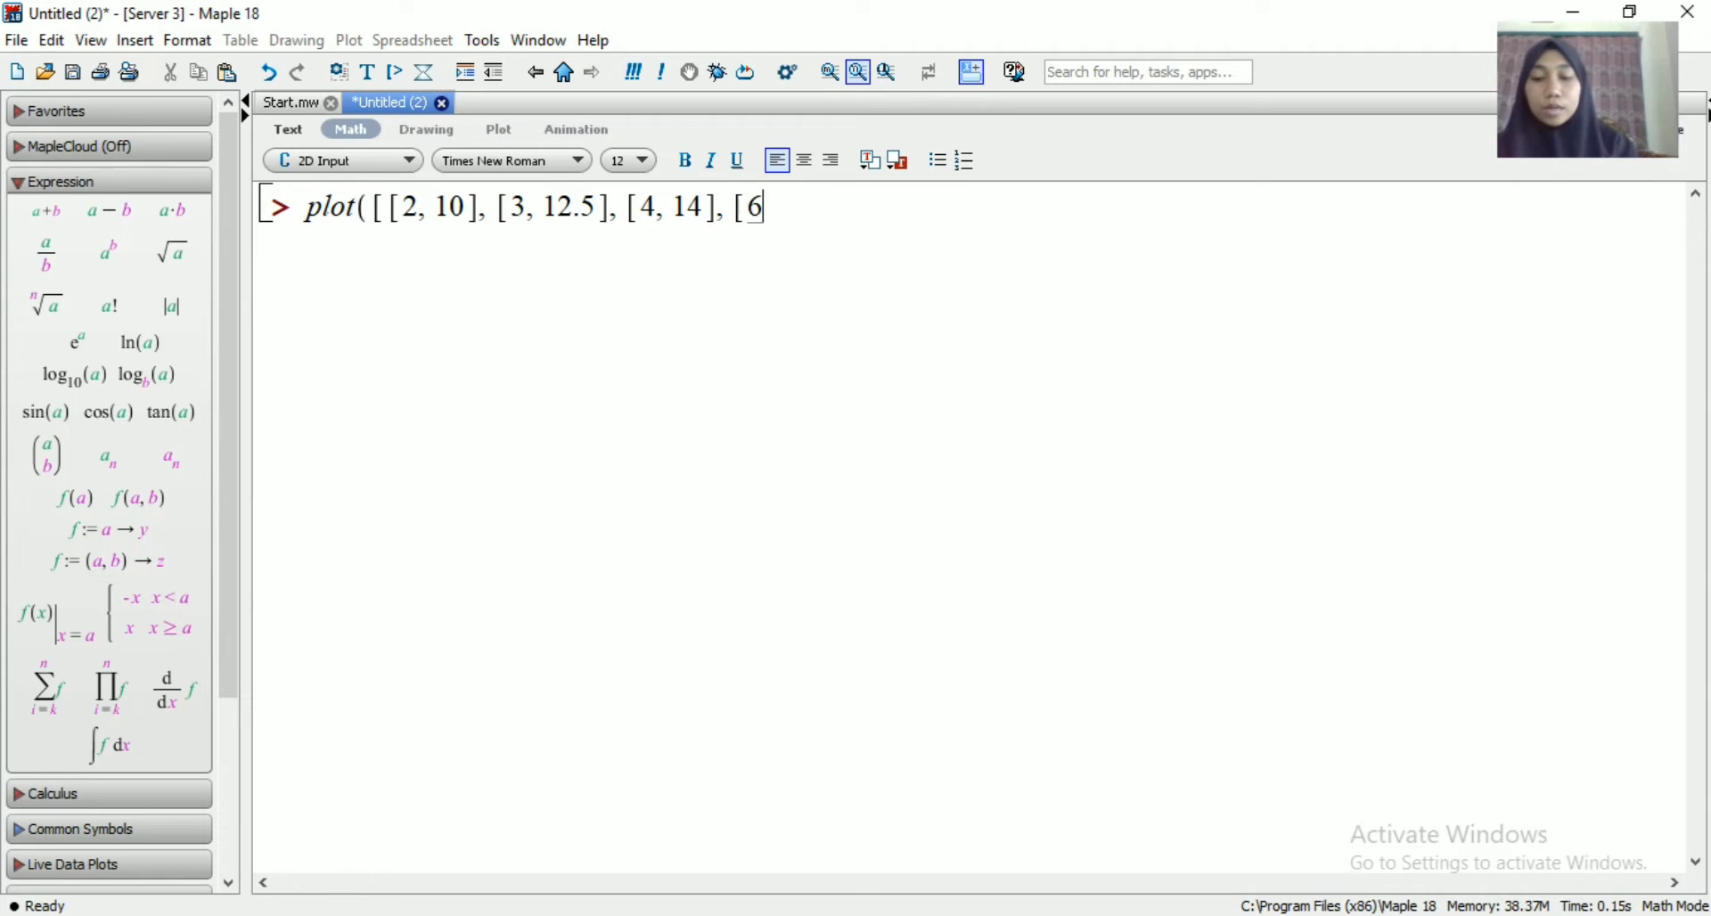
{"action": "type", "text": ", 1"}
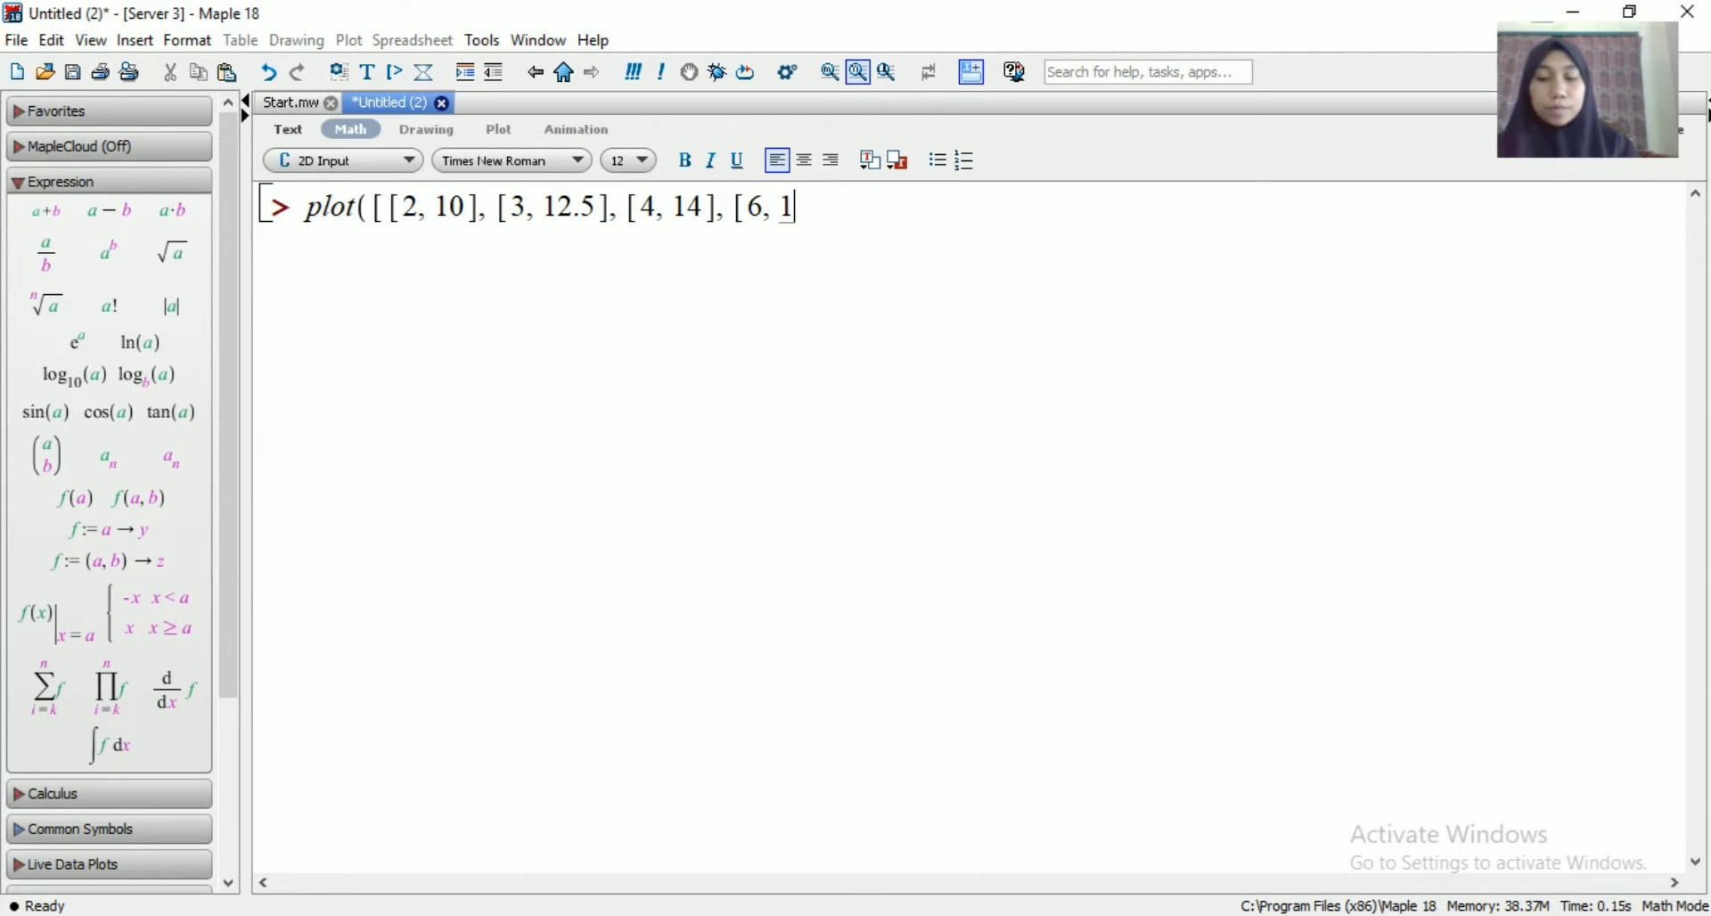
{"action": "type", "text": "5.6"}
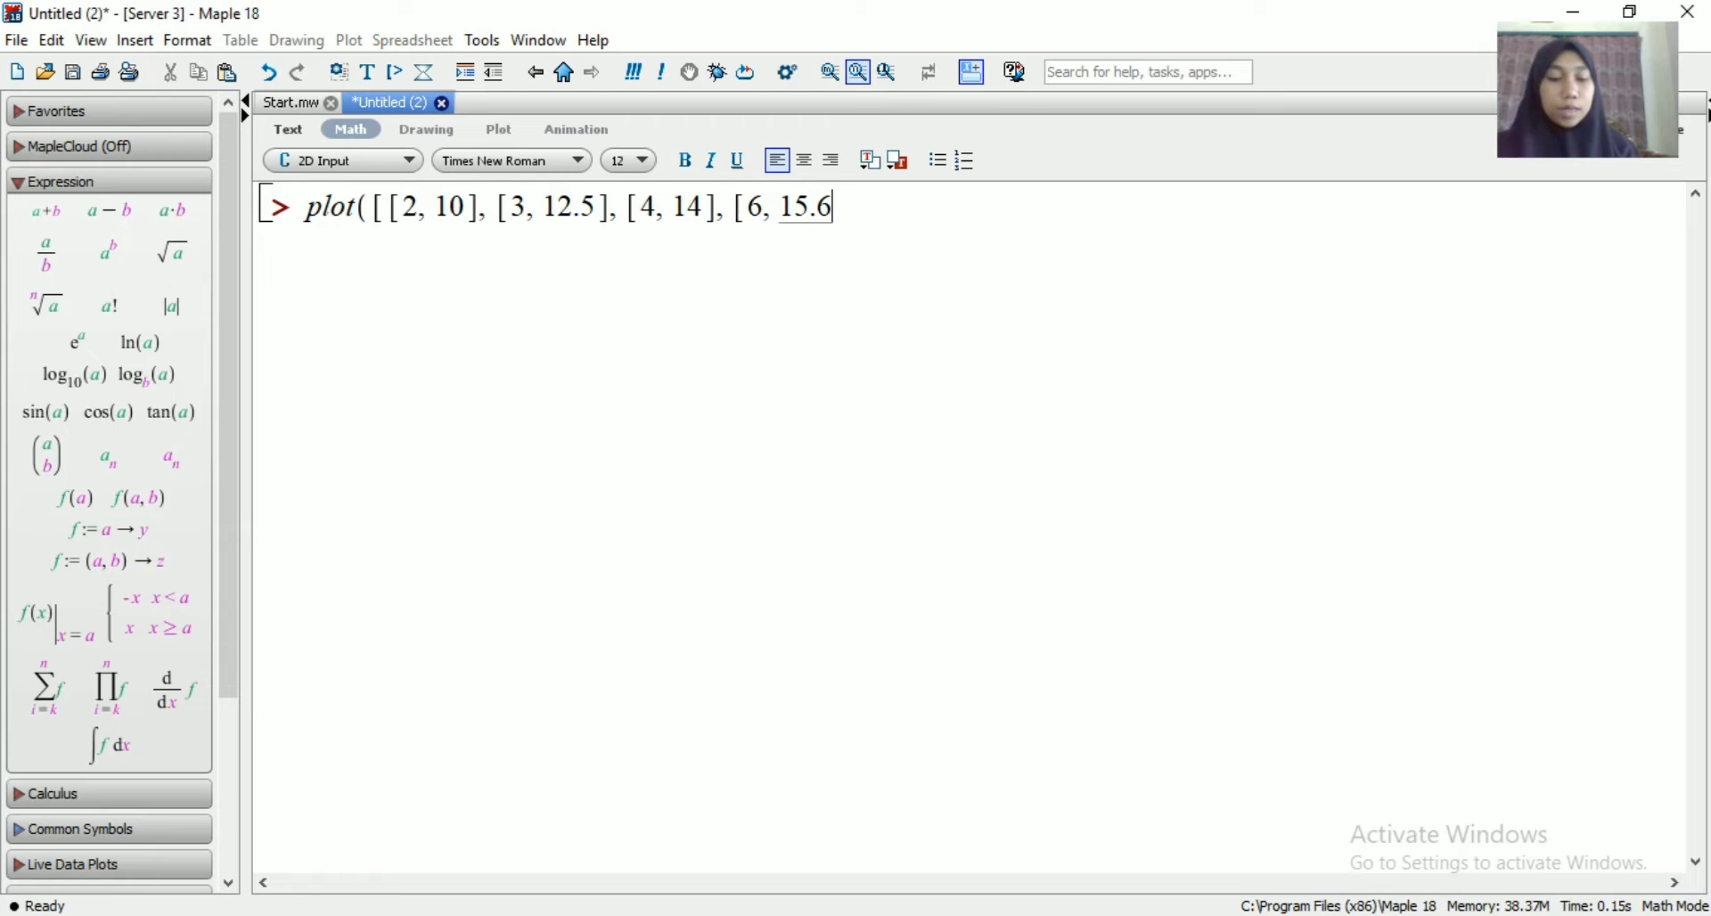
{"action": "type", "text": "],"}
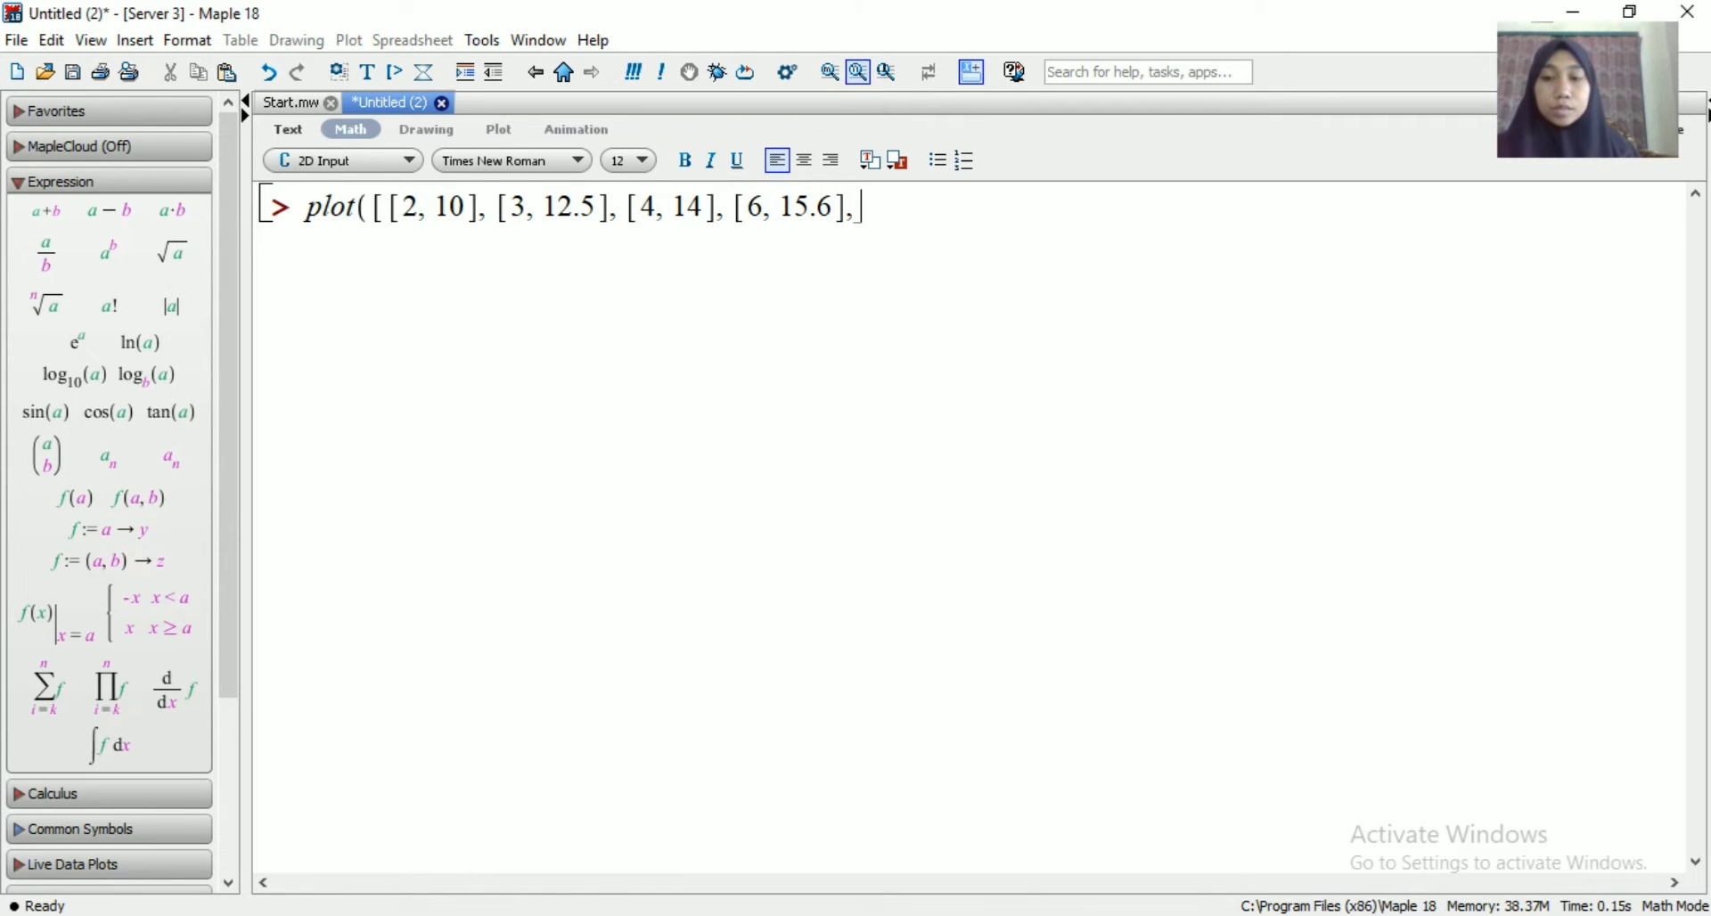
Check the PowerPoint table for the fifth data point and append [7, 16] to the Maple point list
{"action": "left_click", "coordinate": [481, 837]}
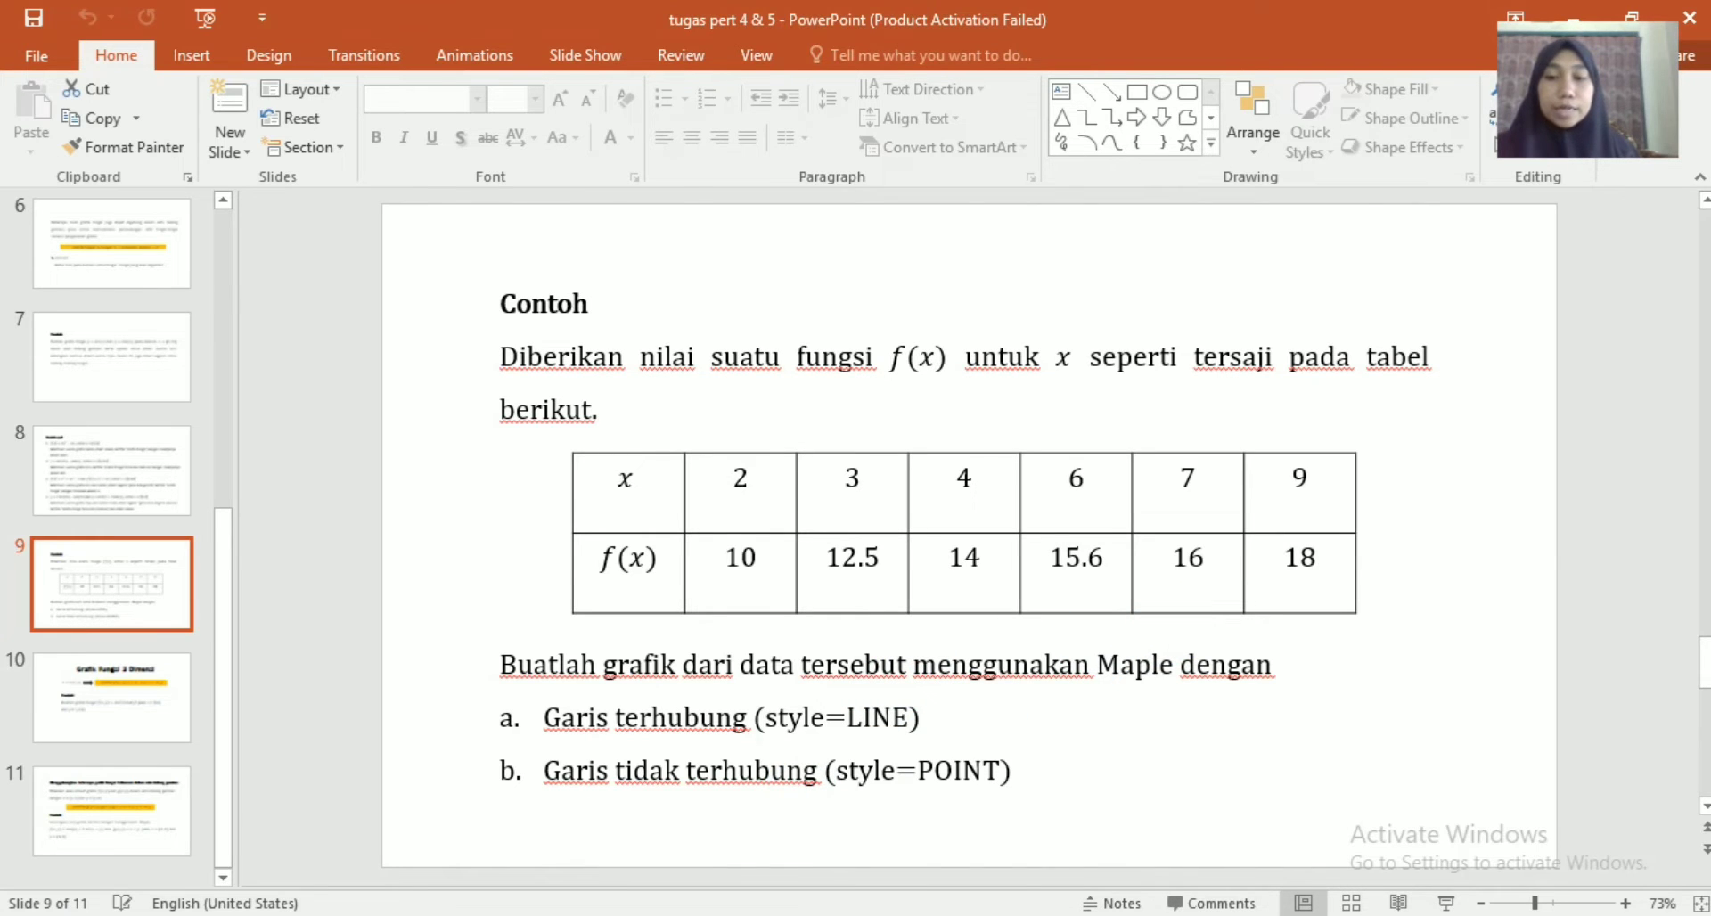
{"action": "left_click", "coordinate": [516, 915]}
{"action": "type", "text": "[7, 16]"}
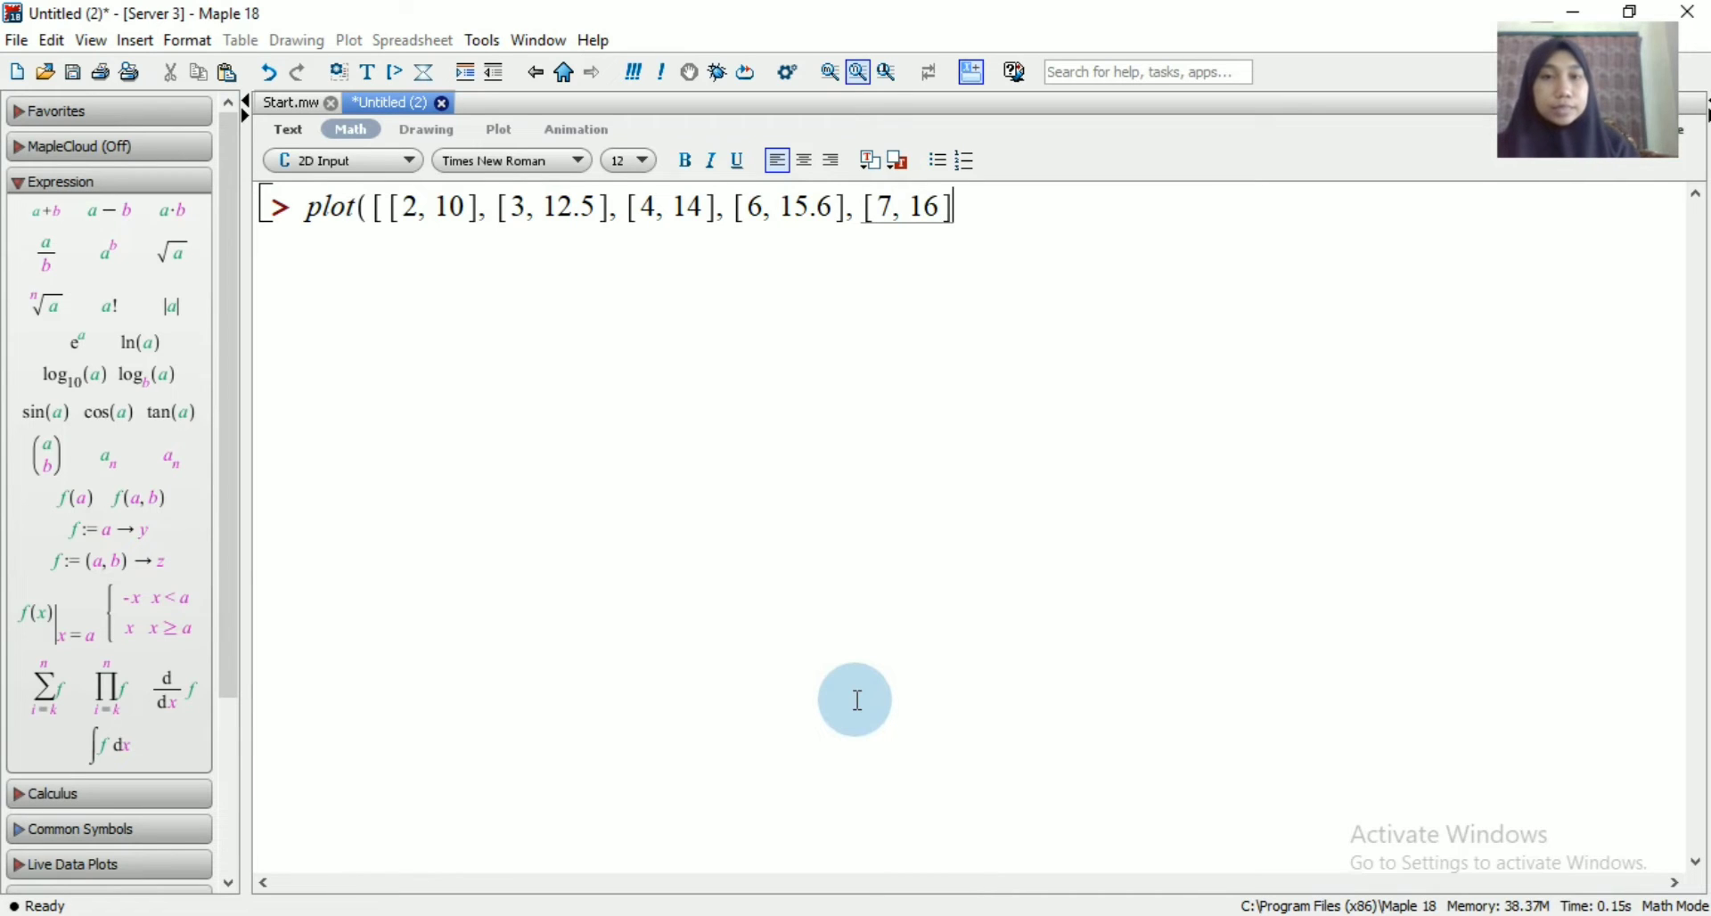
{"action": "type", "text": ","}
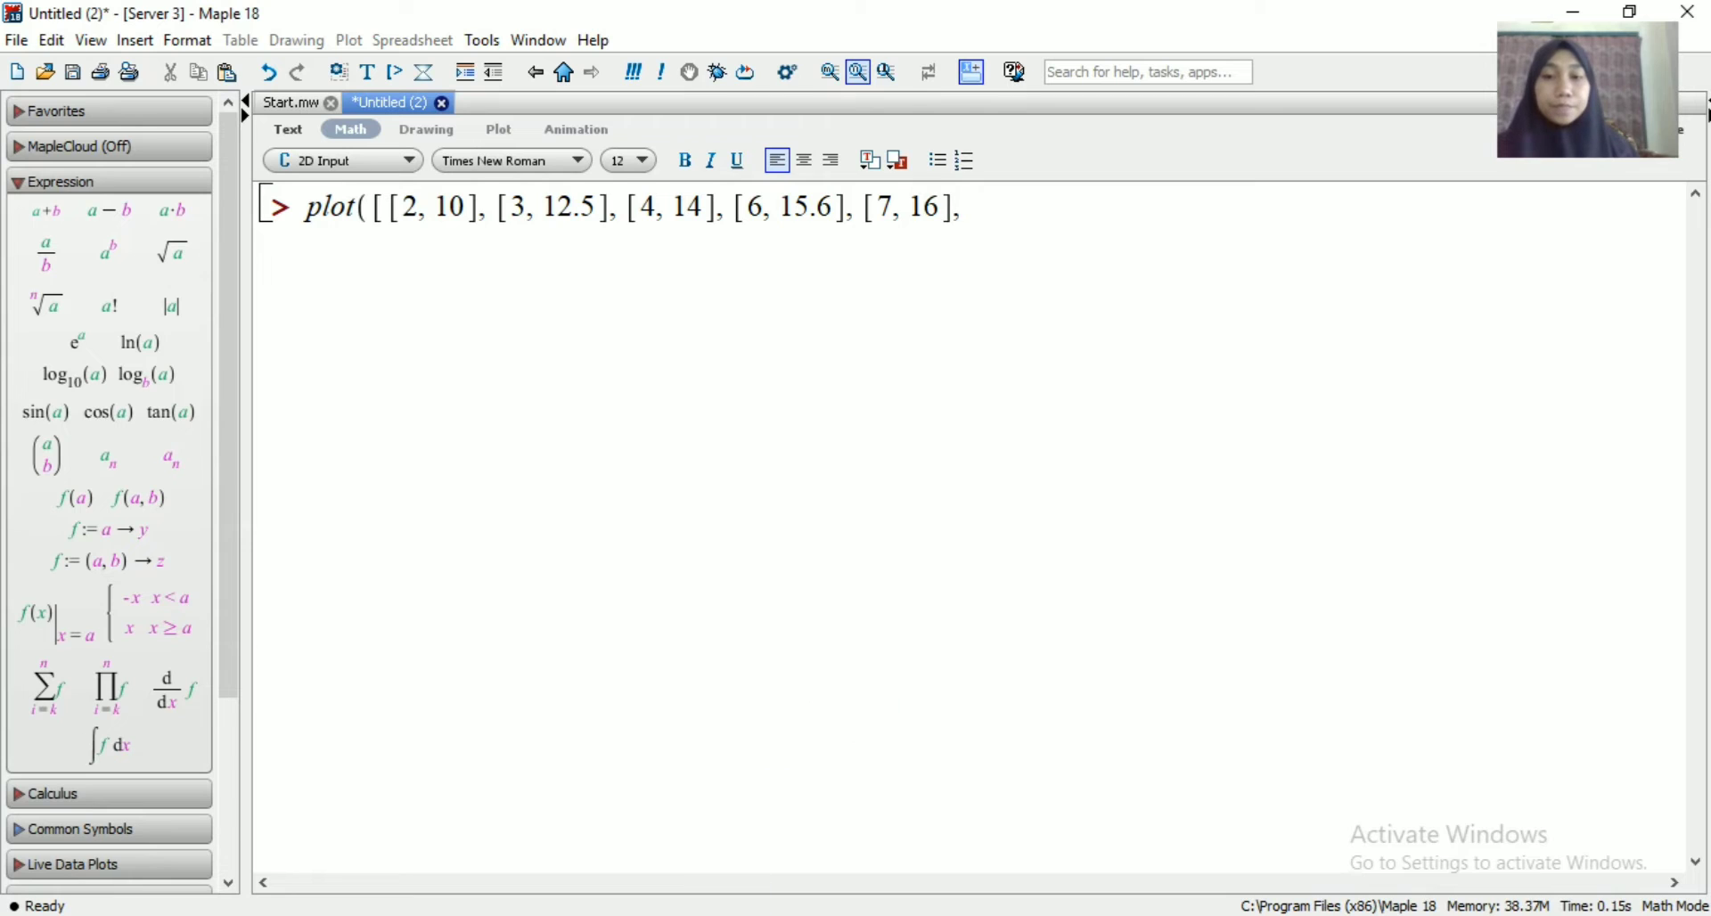
Look up the last data point in the PowerPoint table, add [9, 18] in Maple and close the point list
{"action": "key", "text": "alt+Tab"}
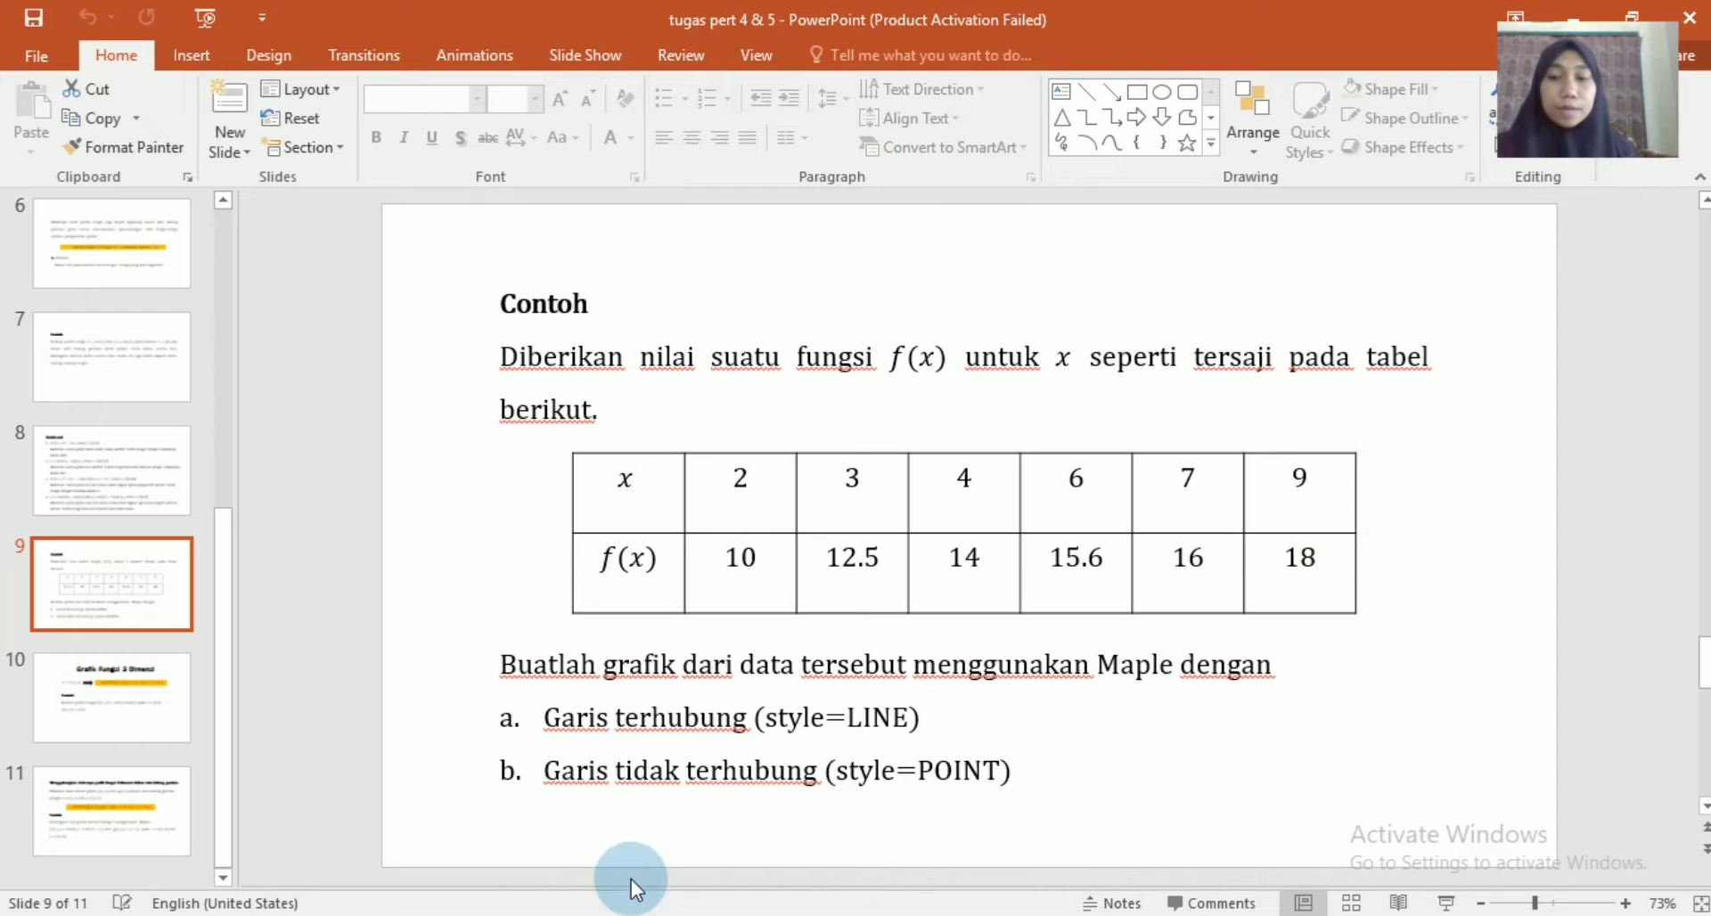
{"action": "key", "text": "alt+Tab"}
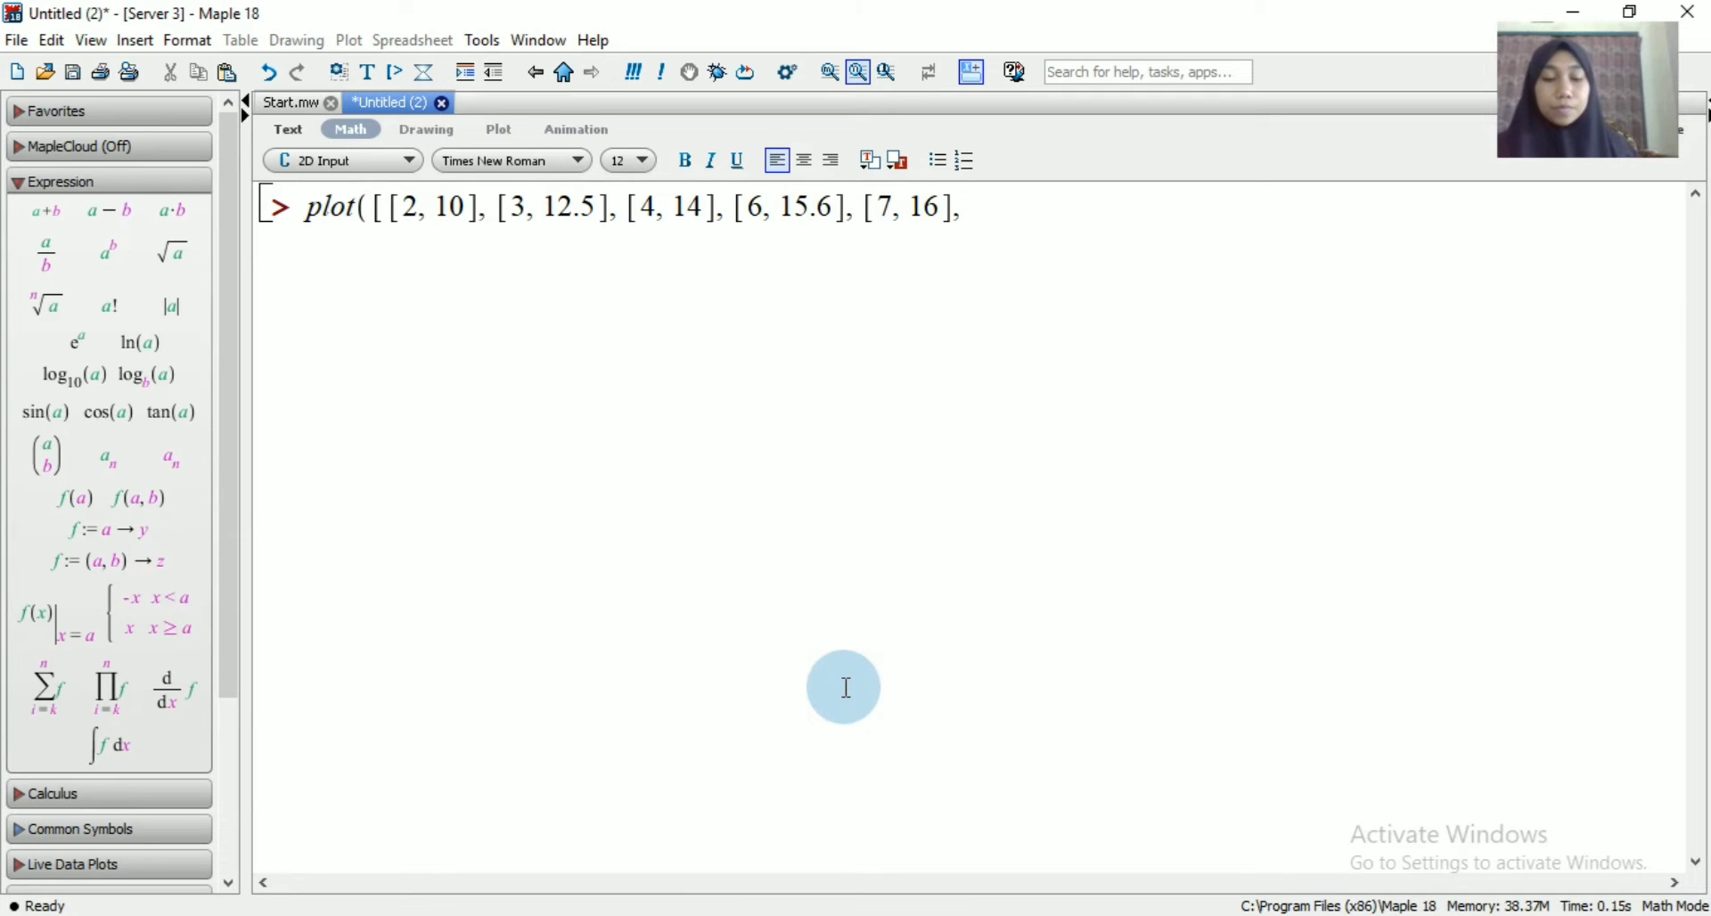
{"action": "type", "text": "[9, 18"}
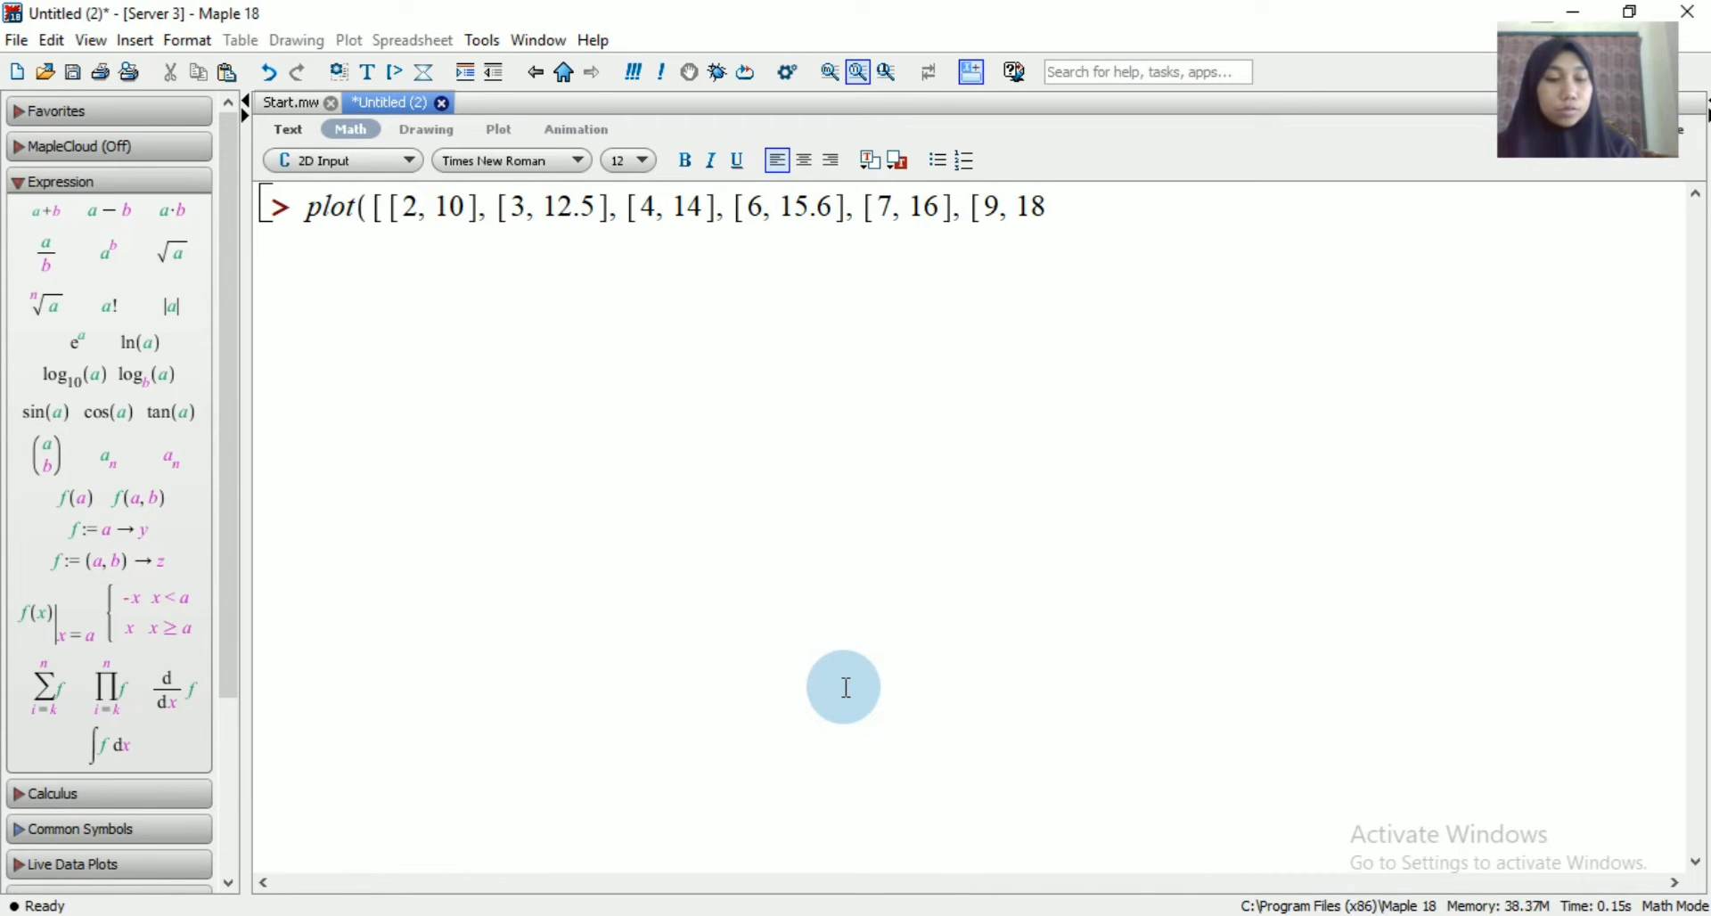
{"action": "type", "text": "]]"}
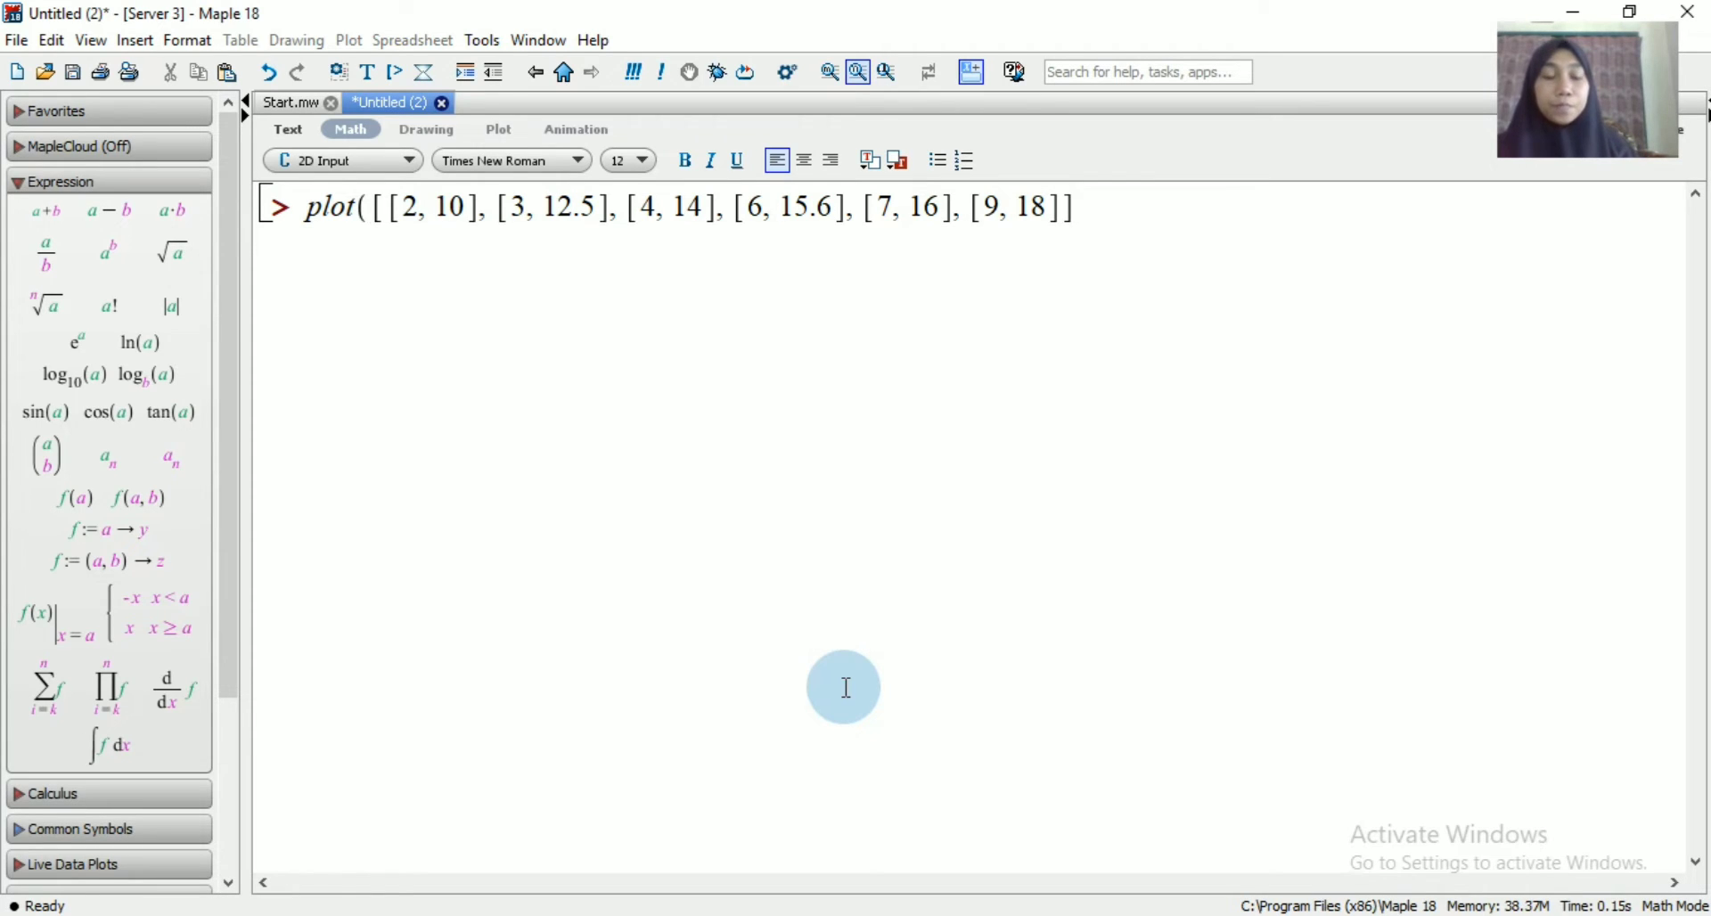
Complete the plot command with the option style=LINE, end it with a semicolon and execute it
{"action": "type", "text": ")"}
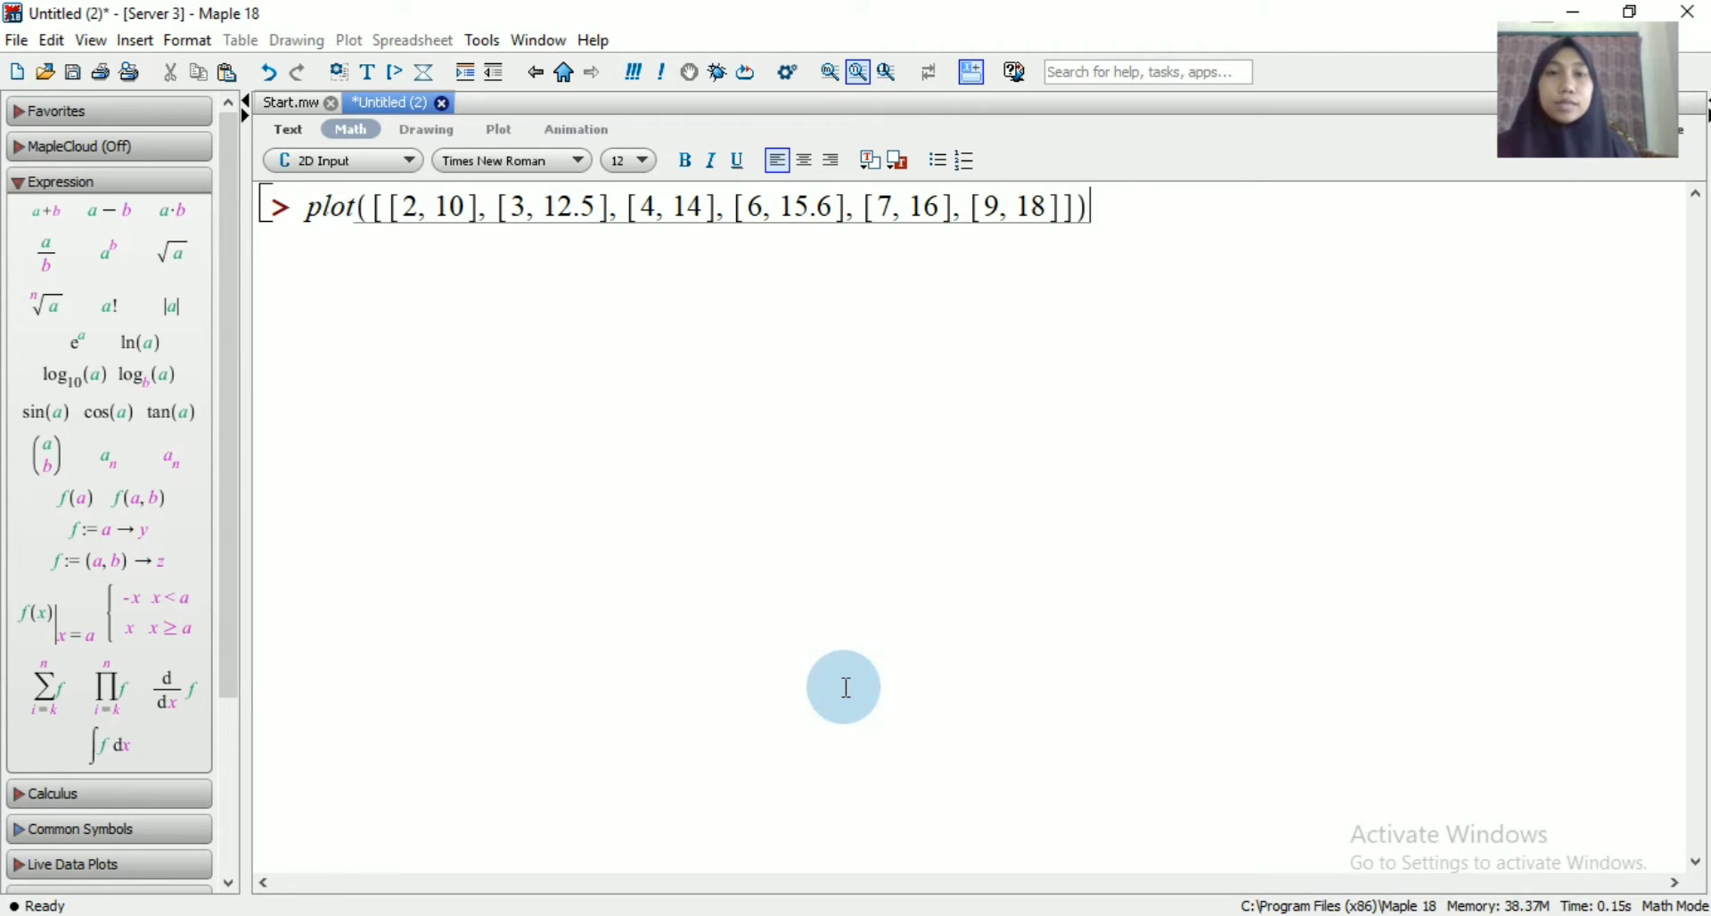
{"action": "key", "text": "BackSpace"}
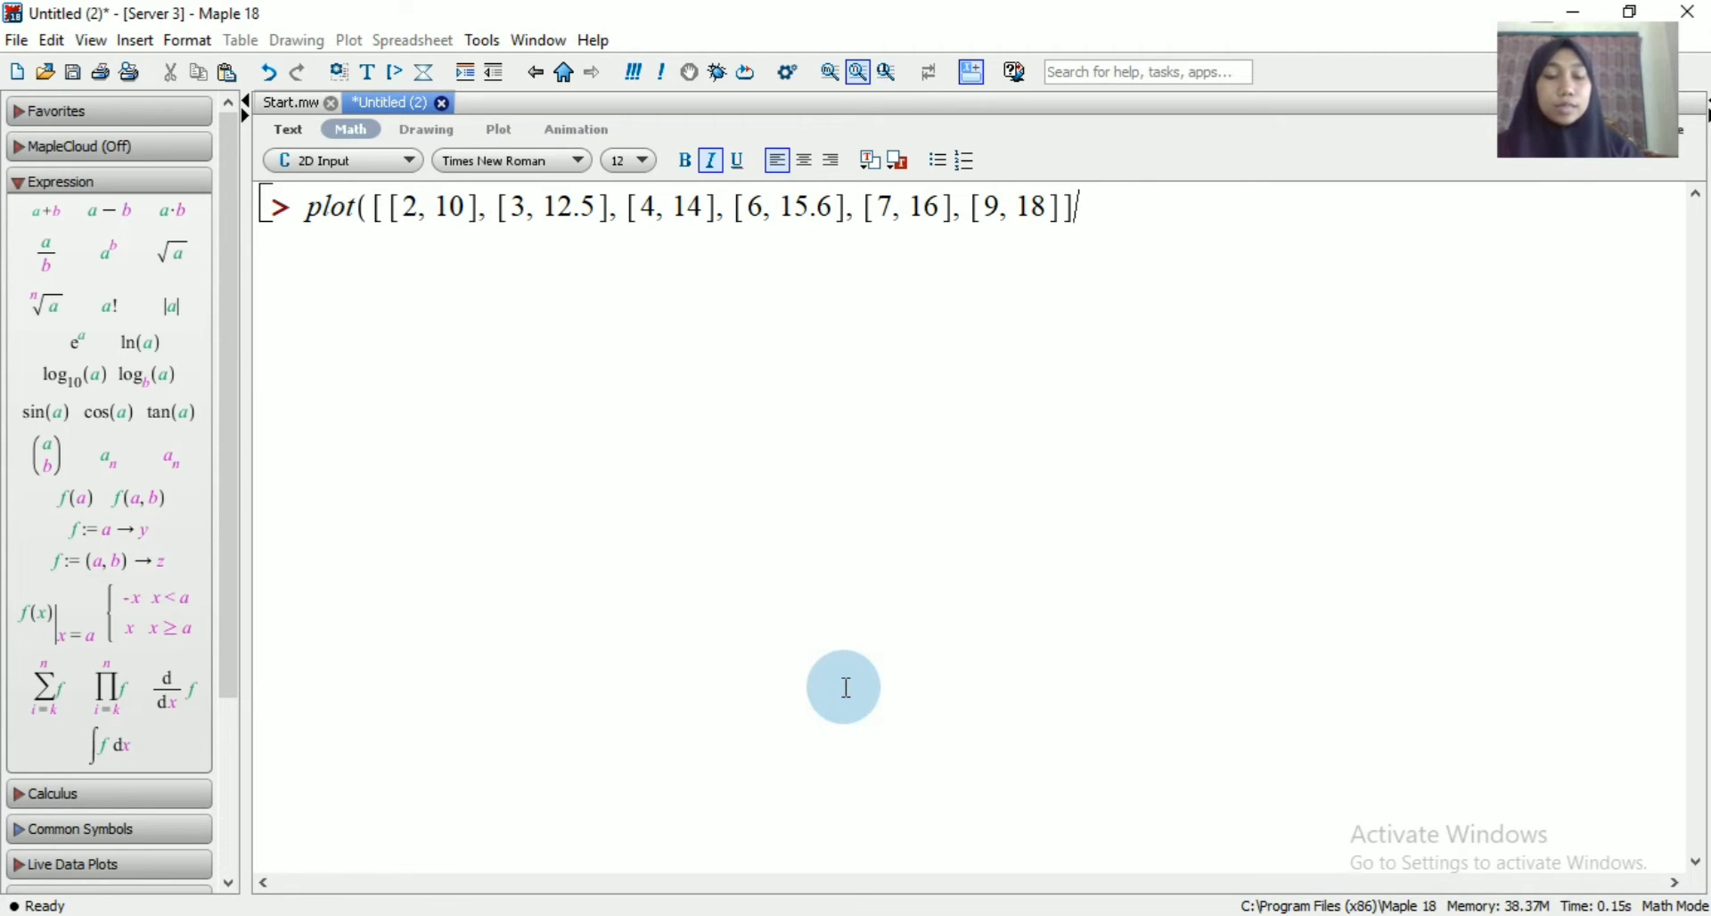
{"action": "type", "text": ", "}
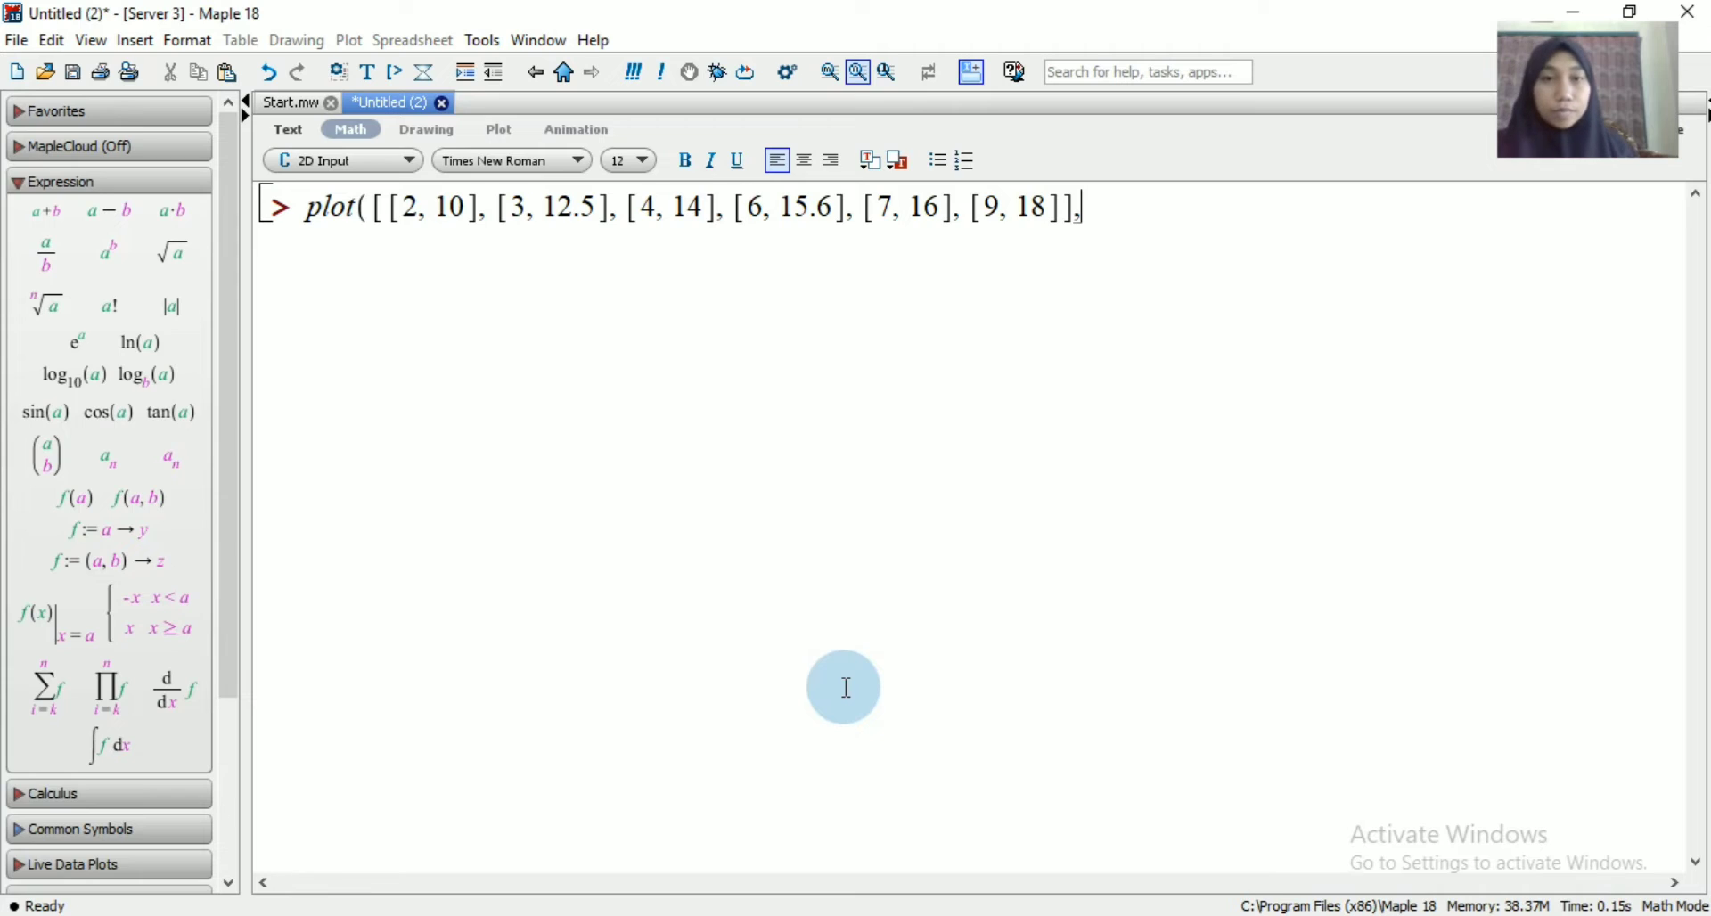
{"action": "type", "text": "sty"}
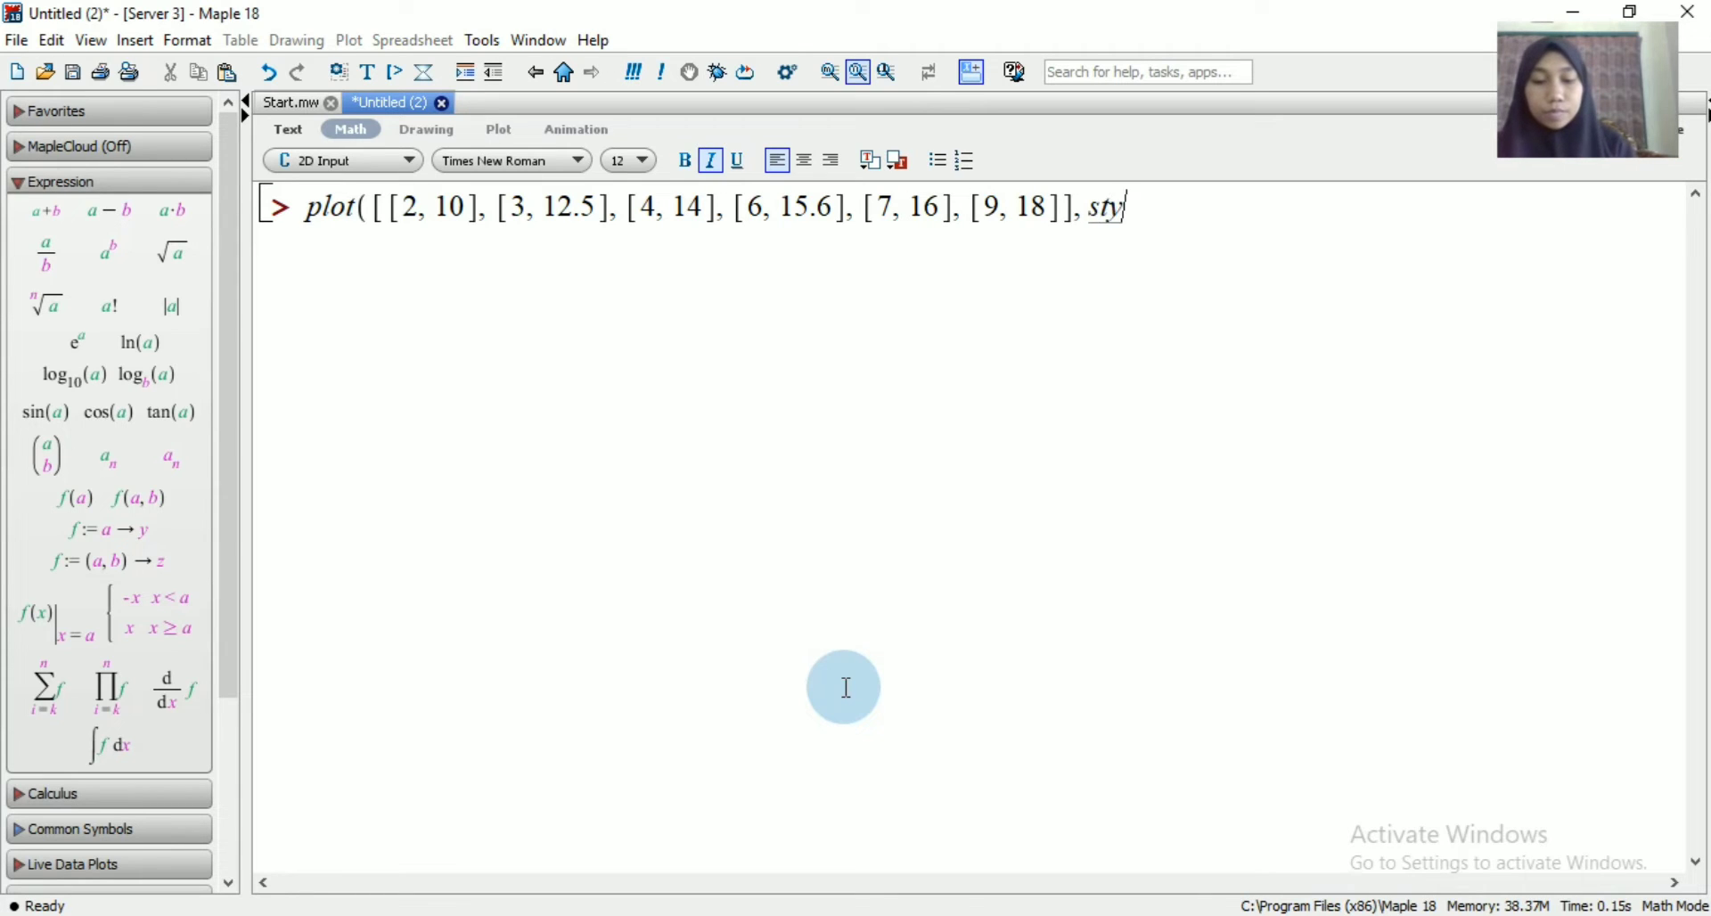
{"action": "type", "text": "le="}
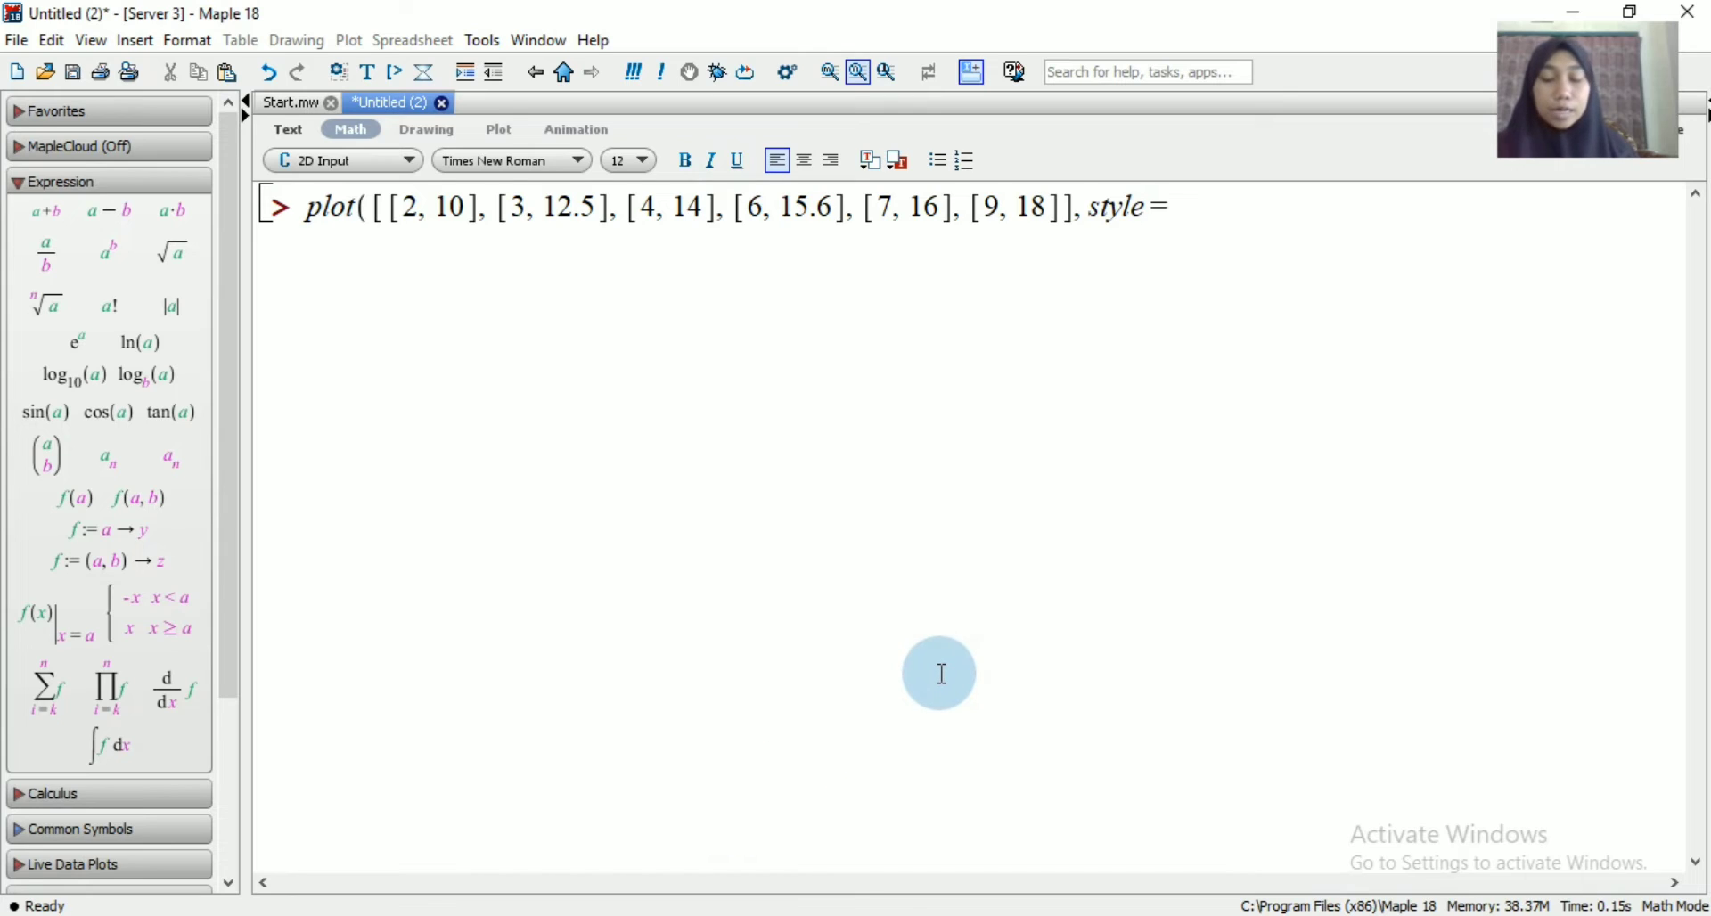
{"action": "type", "text": "LINE"}
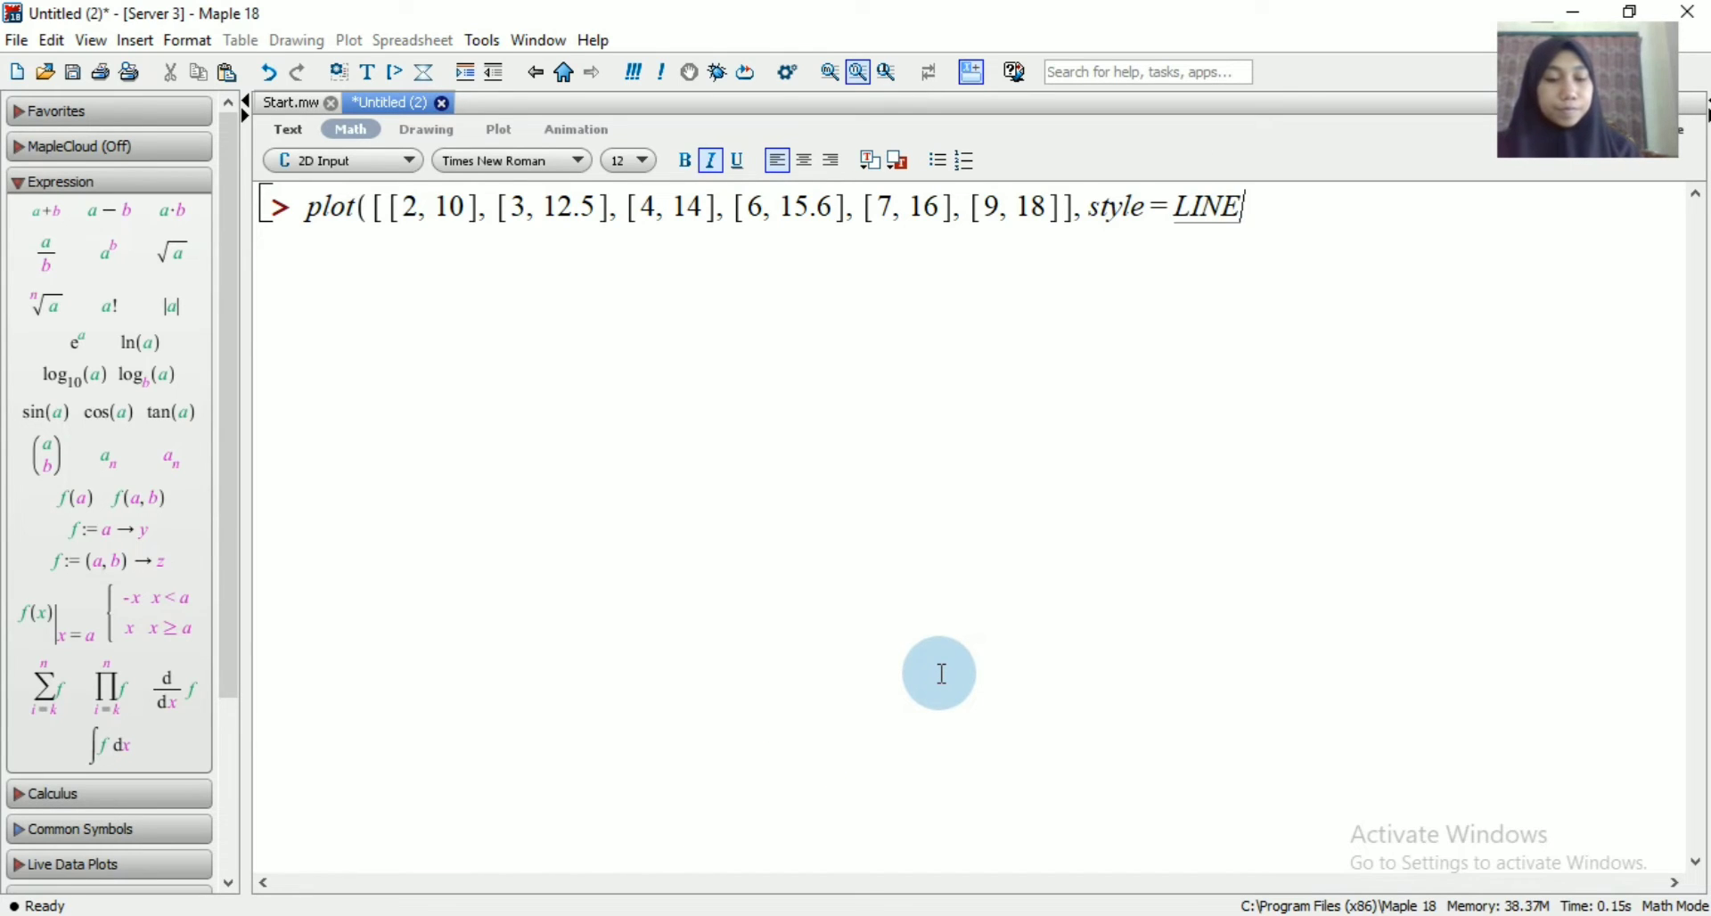
{"action": "type", "text": ");"}
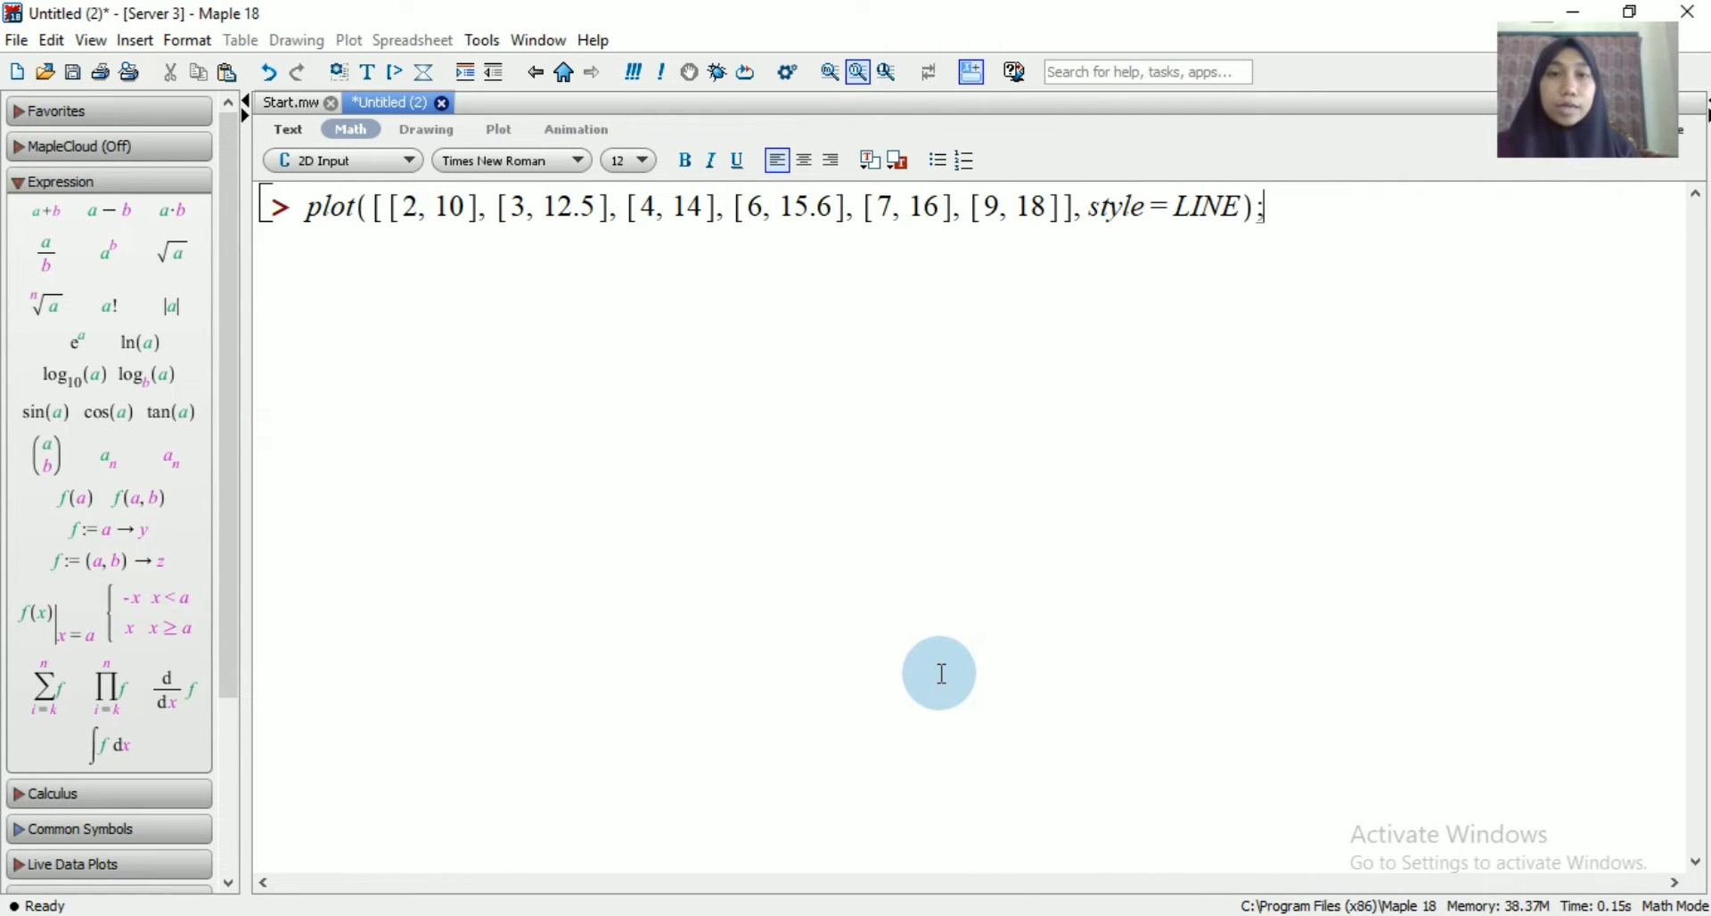
{"action": "key", "text": "Return"}
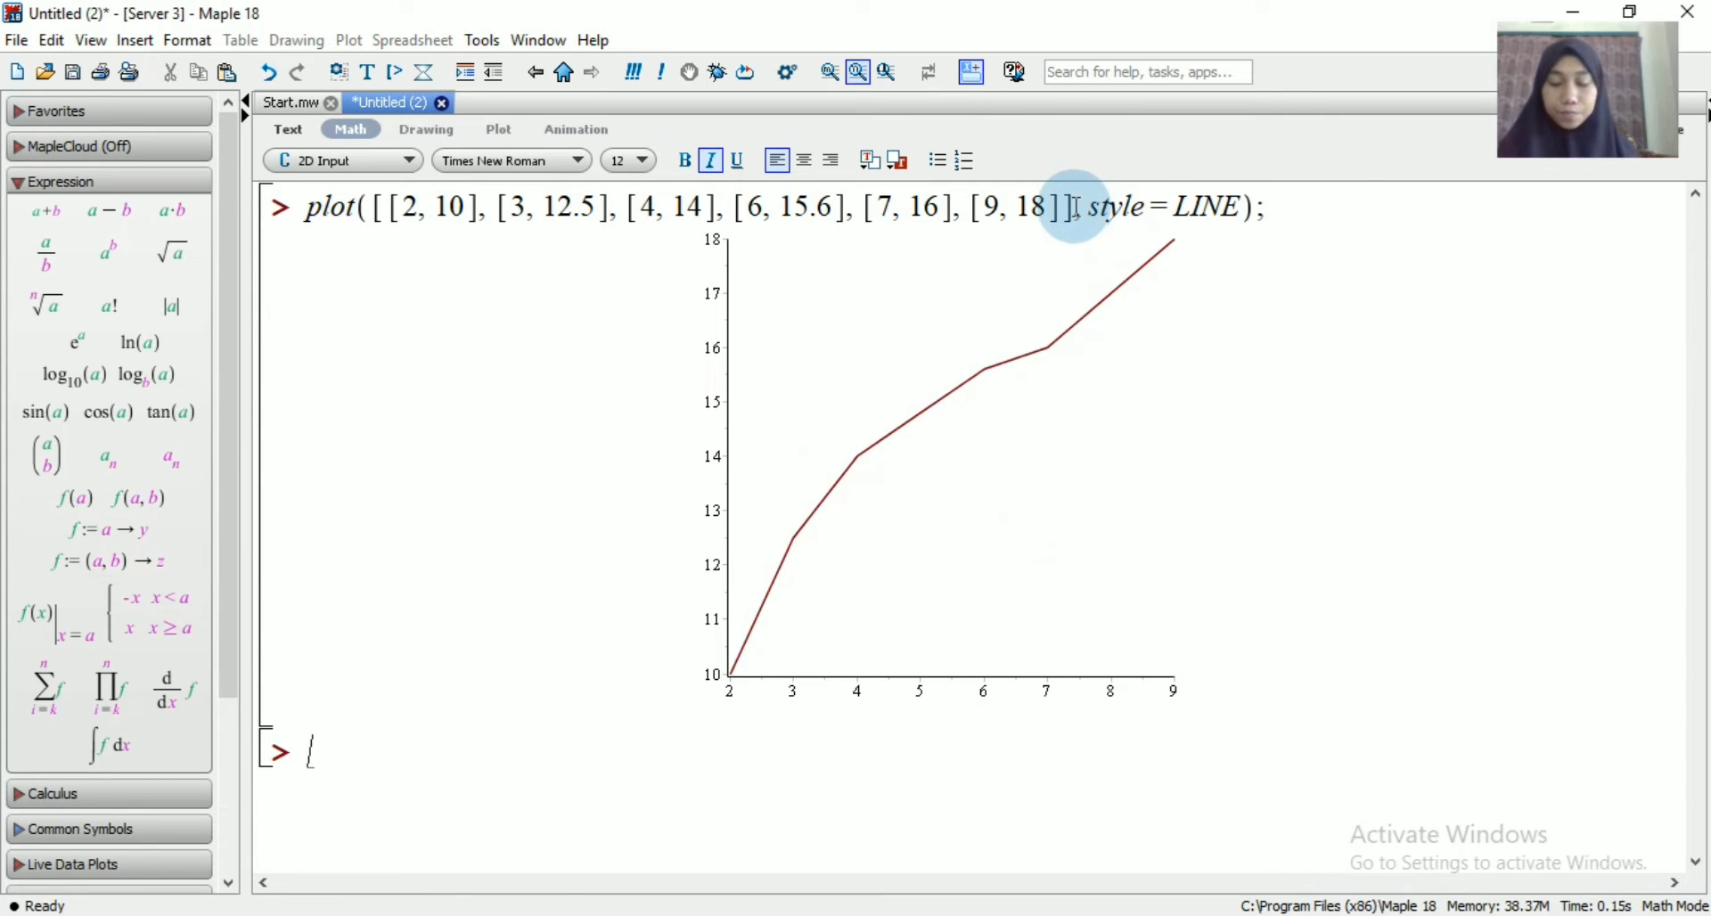
Copy the plot command to the next prompt, remove its style=LINE option and execute it
{"action": "left_click_drag", "start_coordinate": [1075, 207], "coordinate": [308, 210]}
{"action": "key", "text": "ctrl+c"}
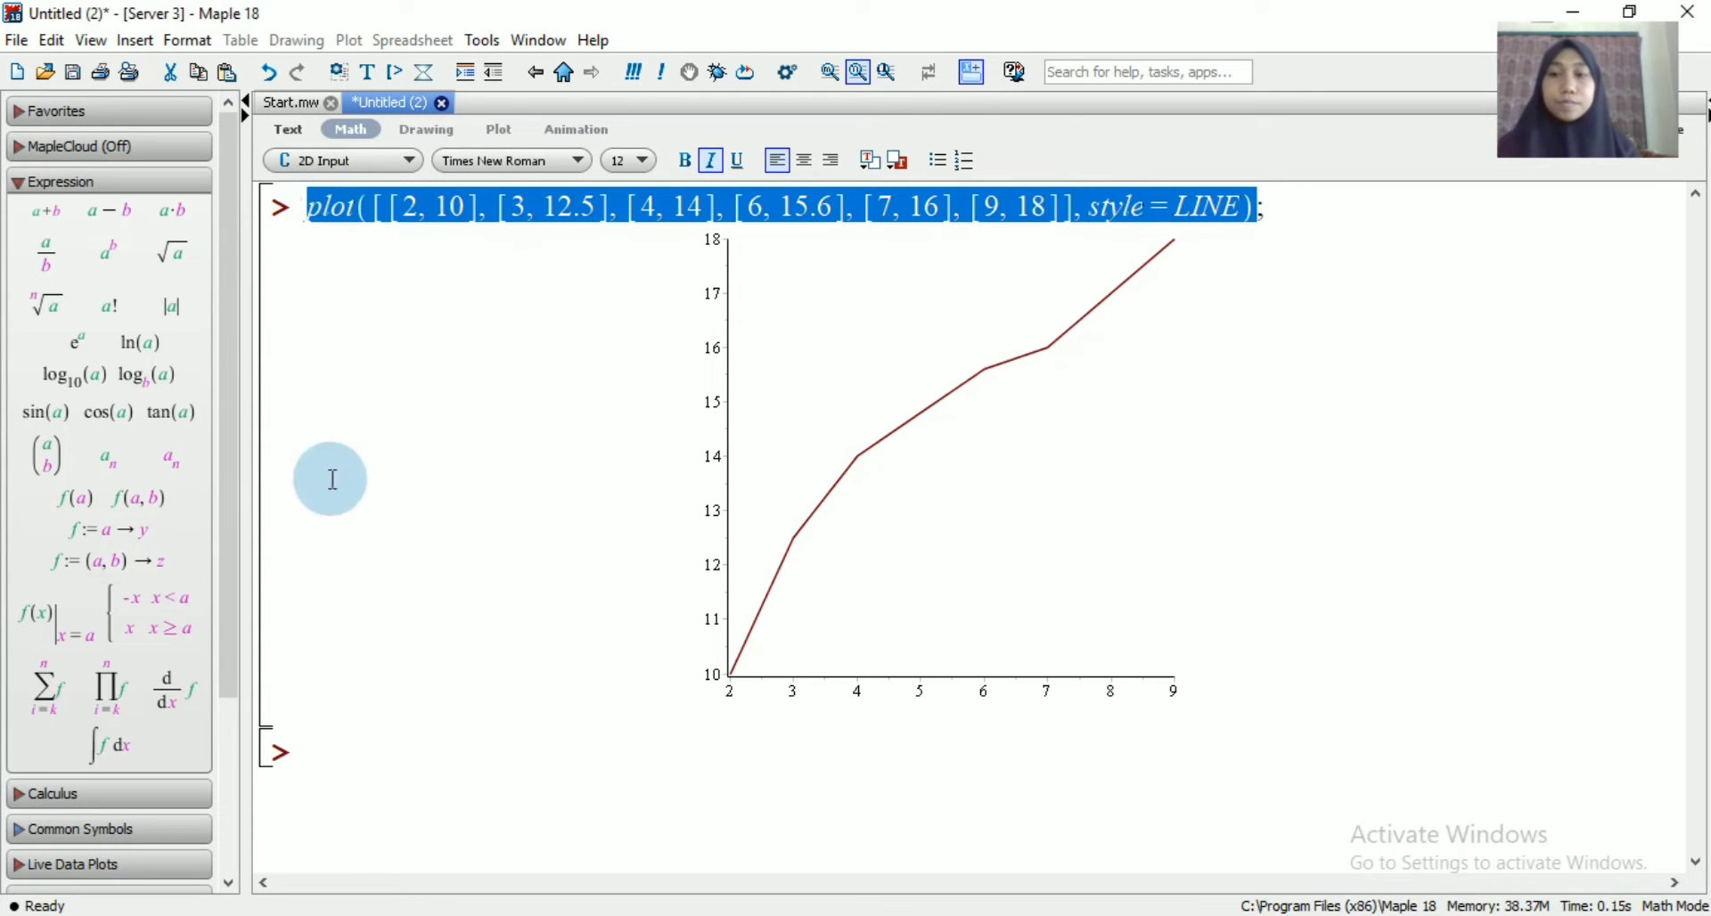
{"action": "left_click", "coordinate": [375, 759]}
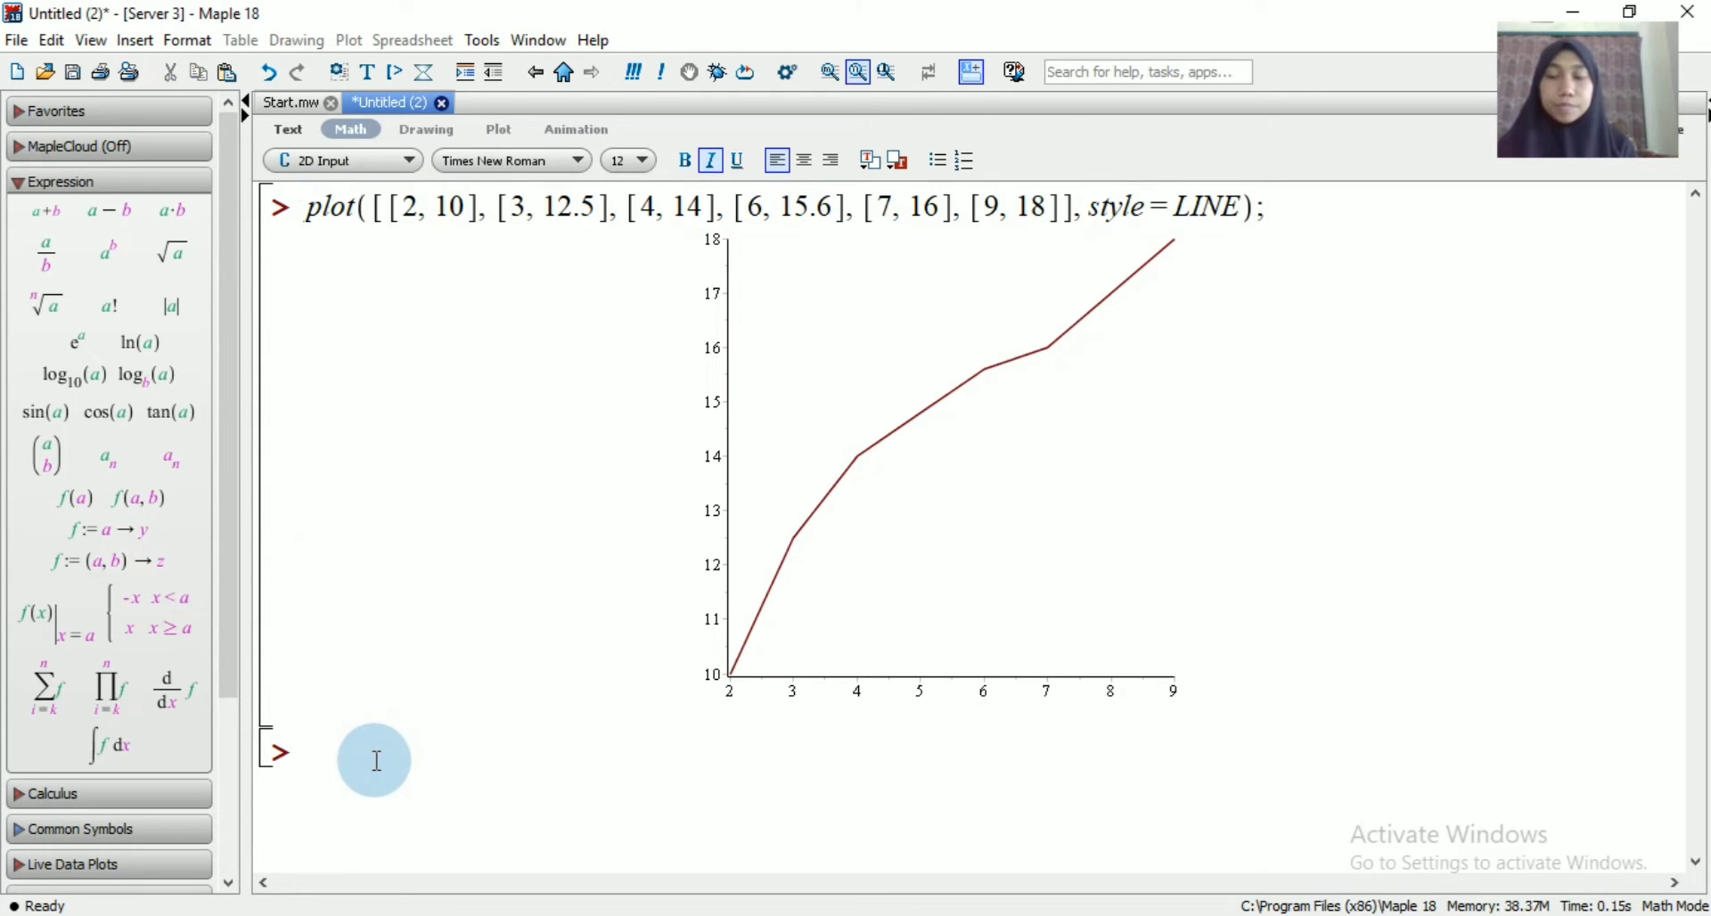
{"action": "key", "text": "ctrl+v"}
{"action": "left_click_drag", "start_coordinate": [1241, 751], "coordinate": [1078, 758]}
{"action": "key", "text": "BackSpace"}
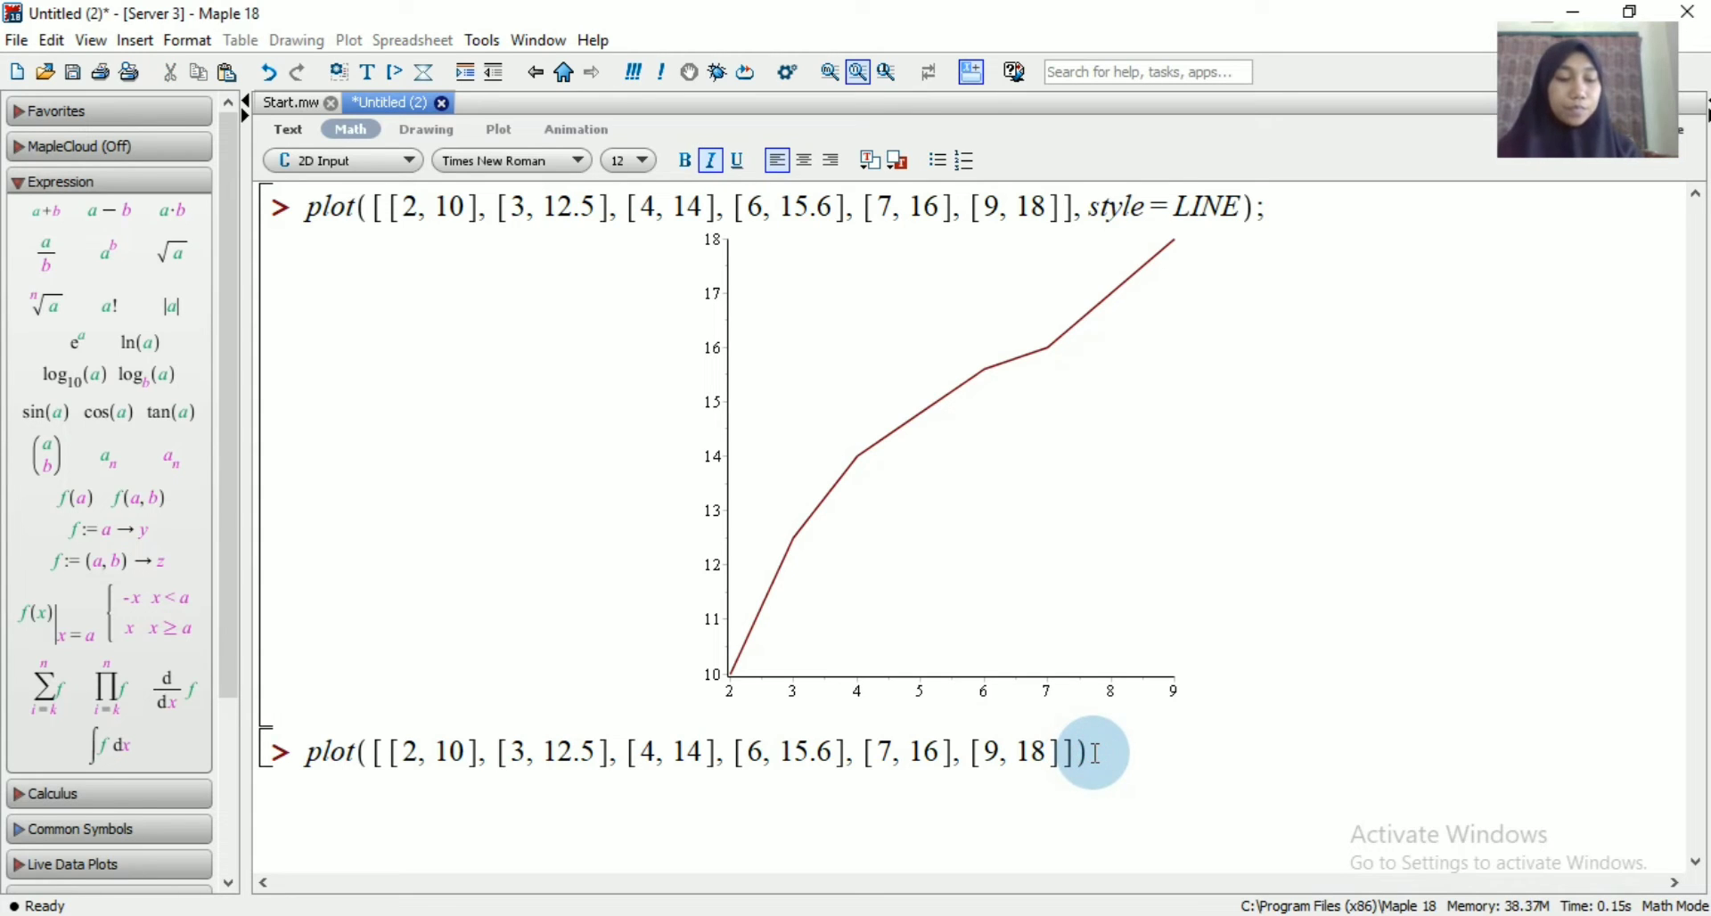
{"action": "key", "text": "Return"}
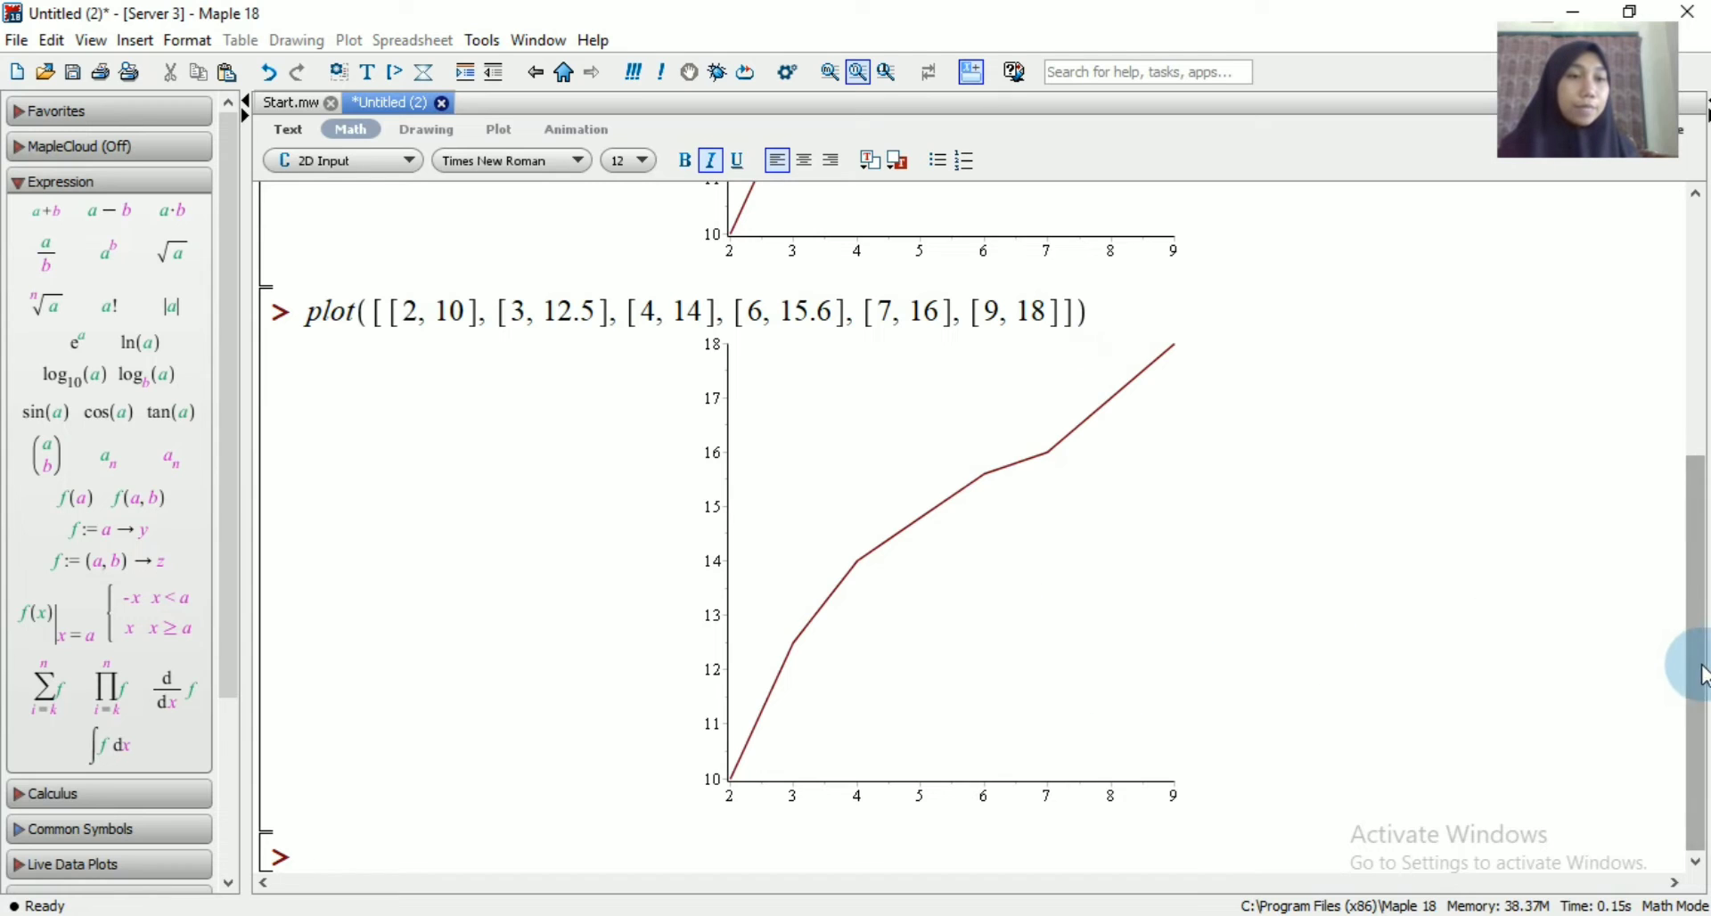
{"action": "left_click_drag", "start_coordinate": [1698, 667], "coordinate": [1691, 752]}
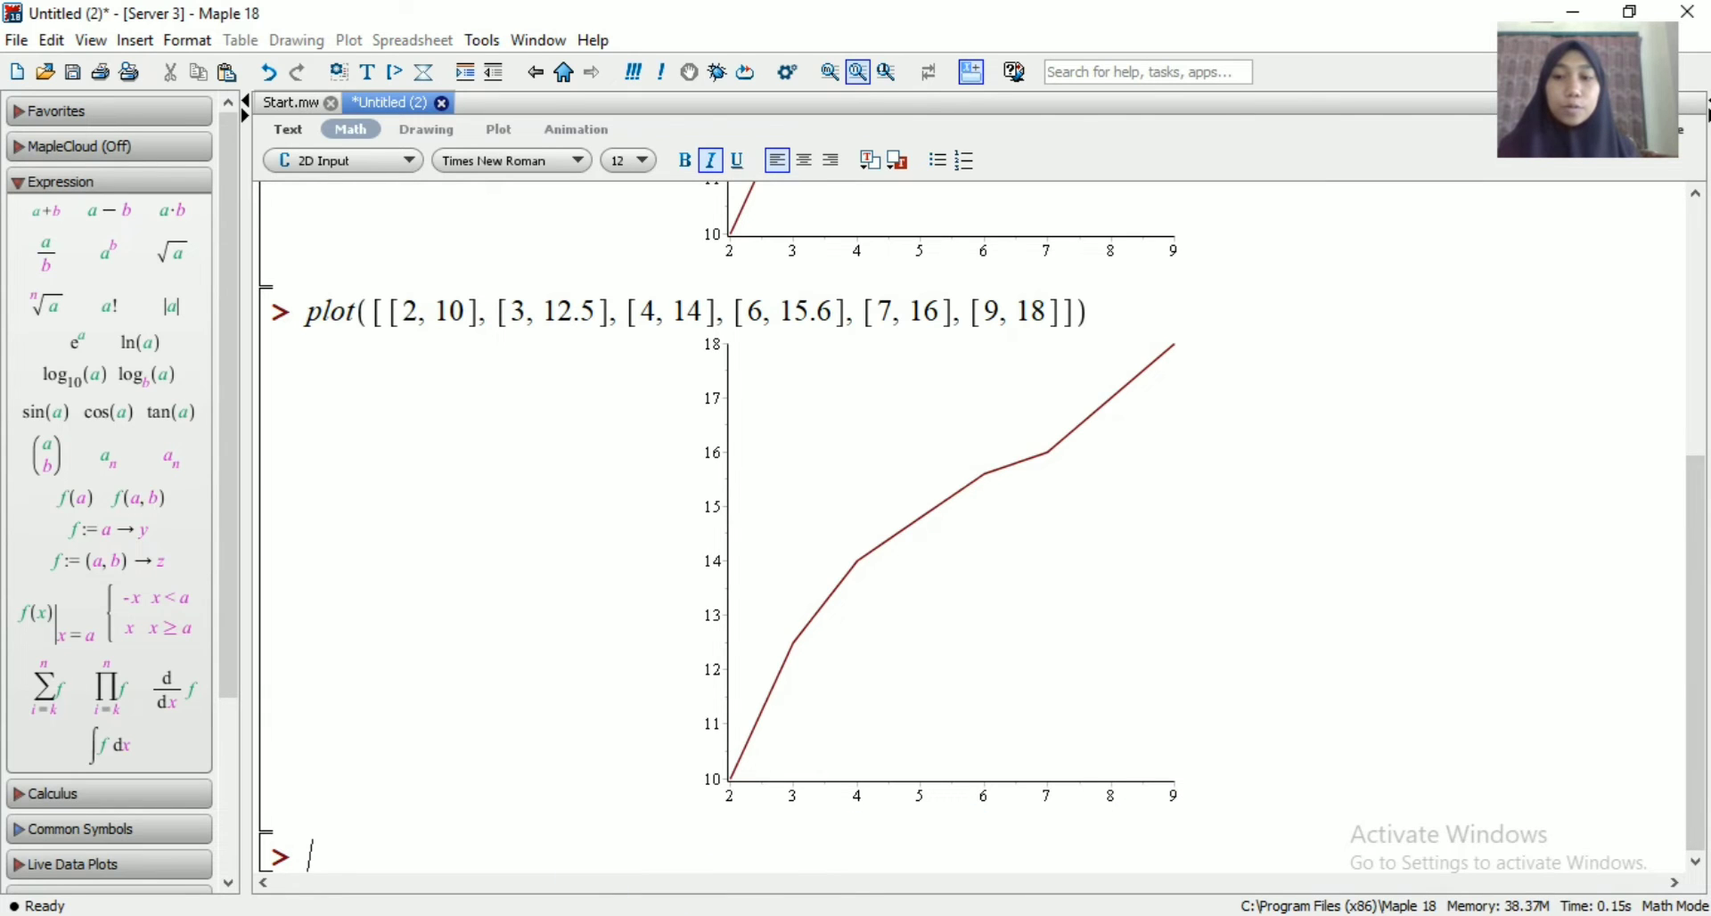
Check part b of the PowerPoint exercise, and in Maple paste the copied plot command at the new prompt, ending it with a semicolon
{"action": "key", "text": "alt+Tab"}
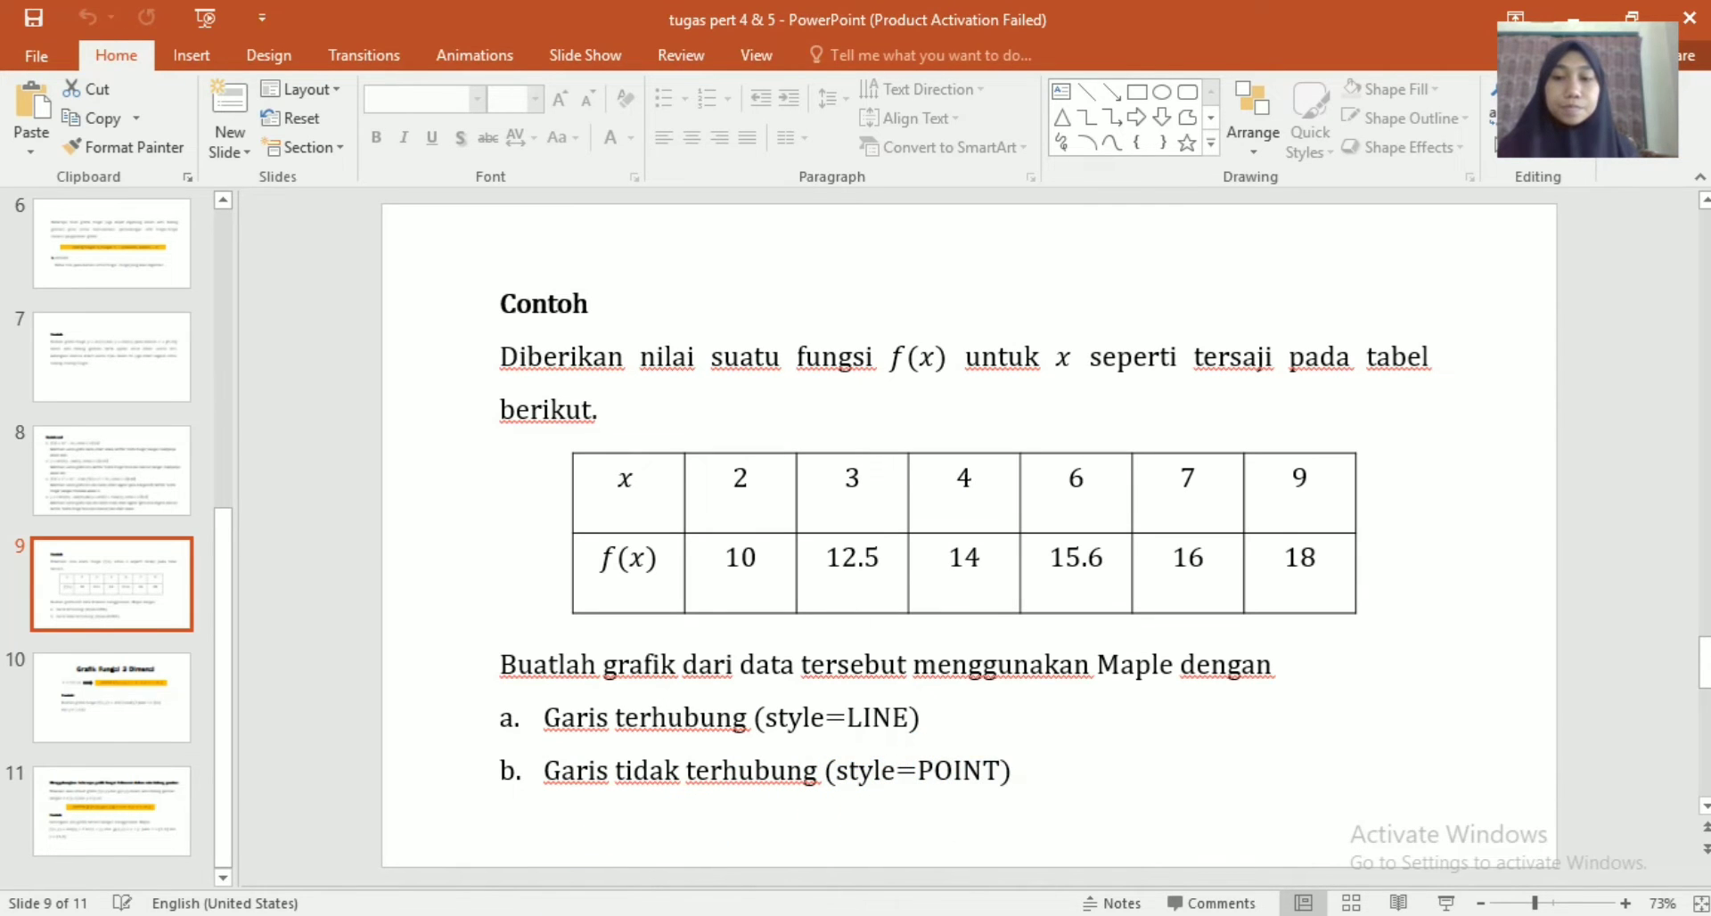
{"action": "left_click", "coordinate": [624, 915]}
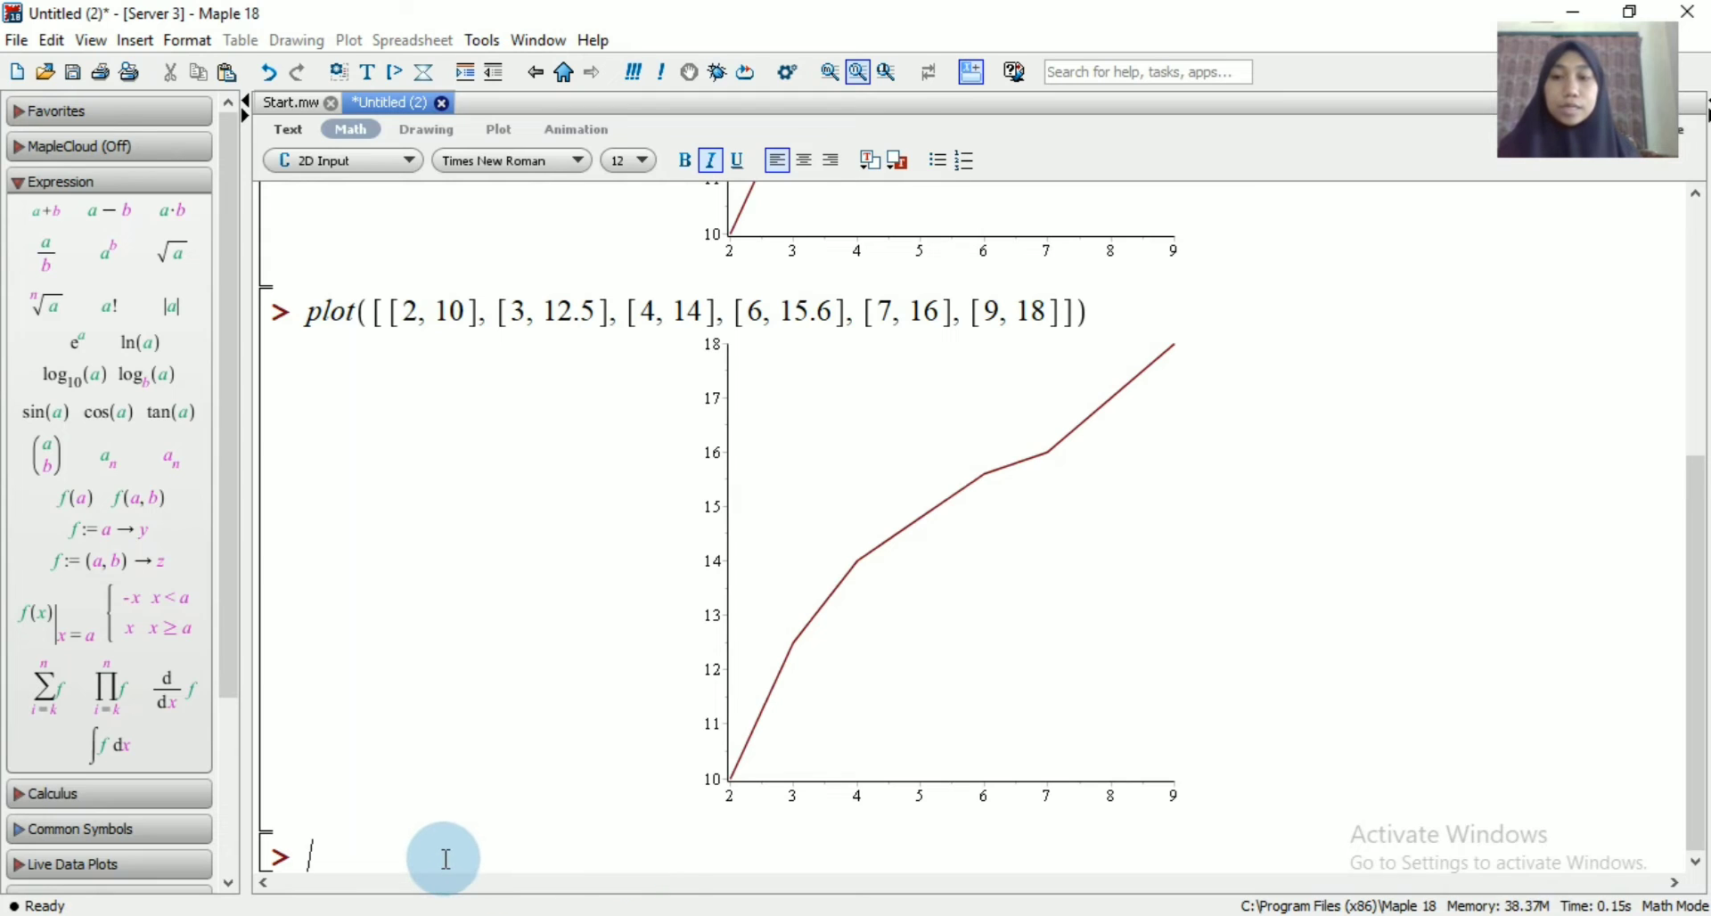
{"action": "type", "text": "plot([[2, 10], [3, 12.5], [4, 14], [6, 15.6], [7, 16], [9, 18]], style=LINE)"}
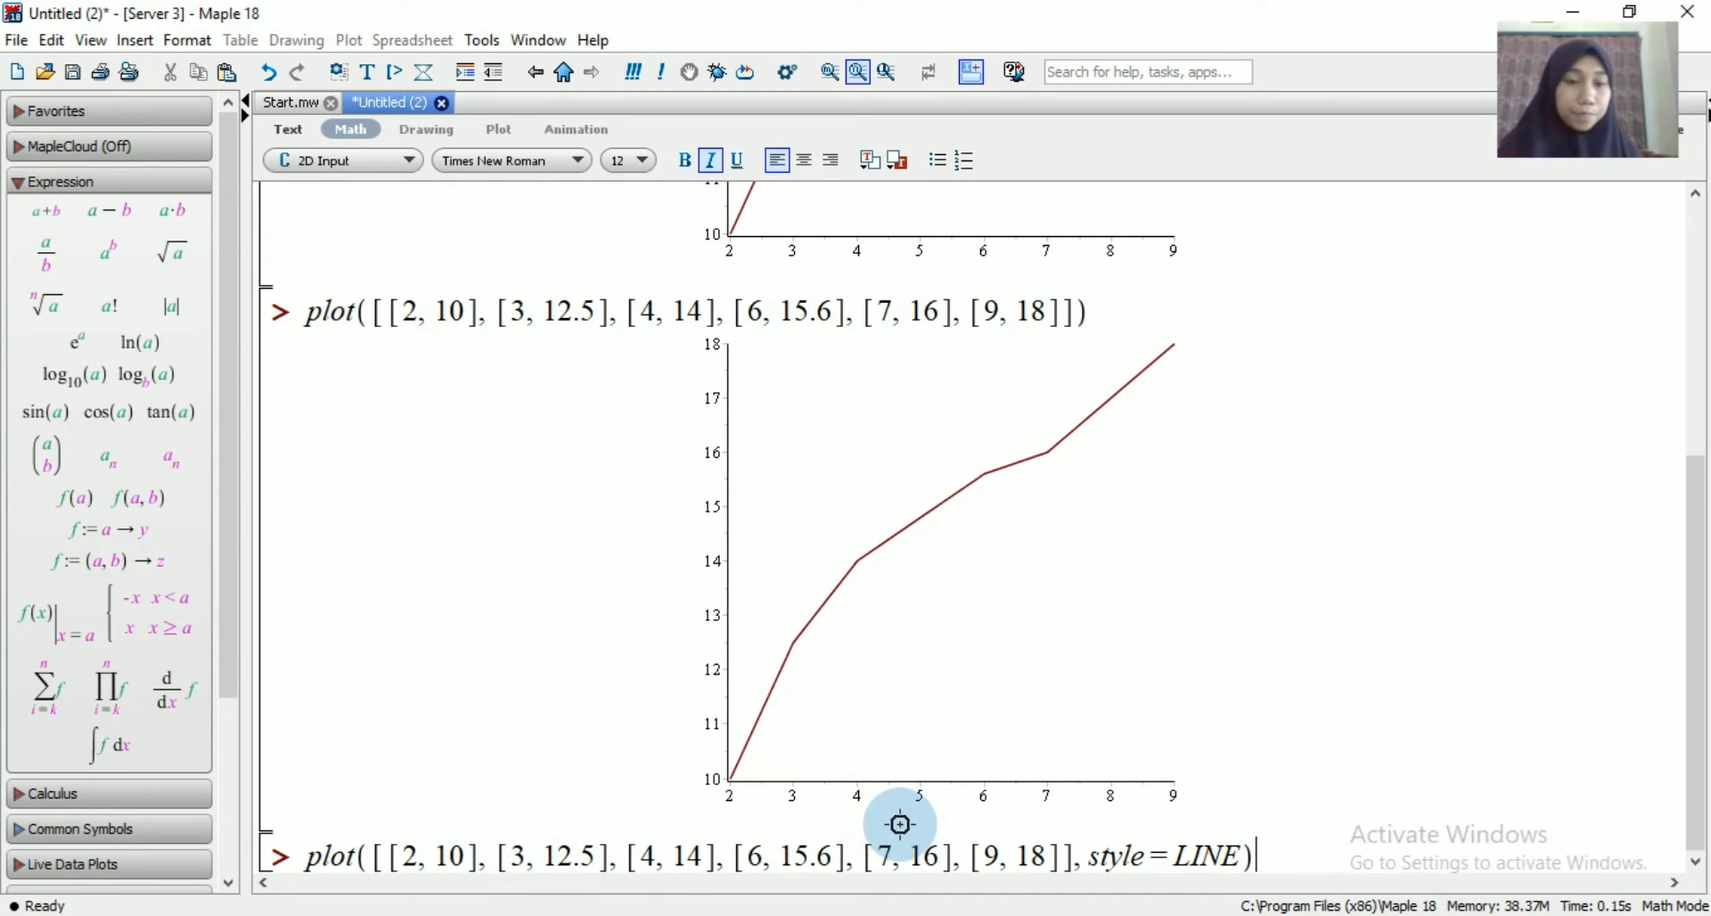
{"action": "left_click", "coordinate": [1247, 857]}
{"action": "type", "text": ";"}
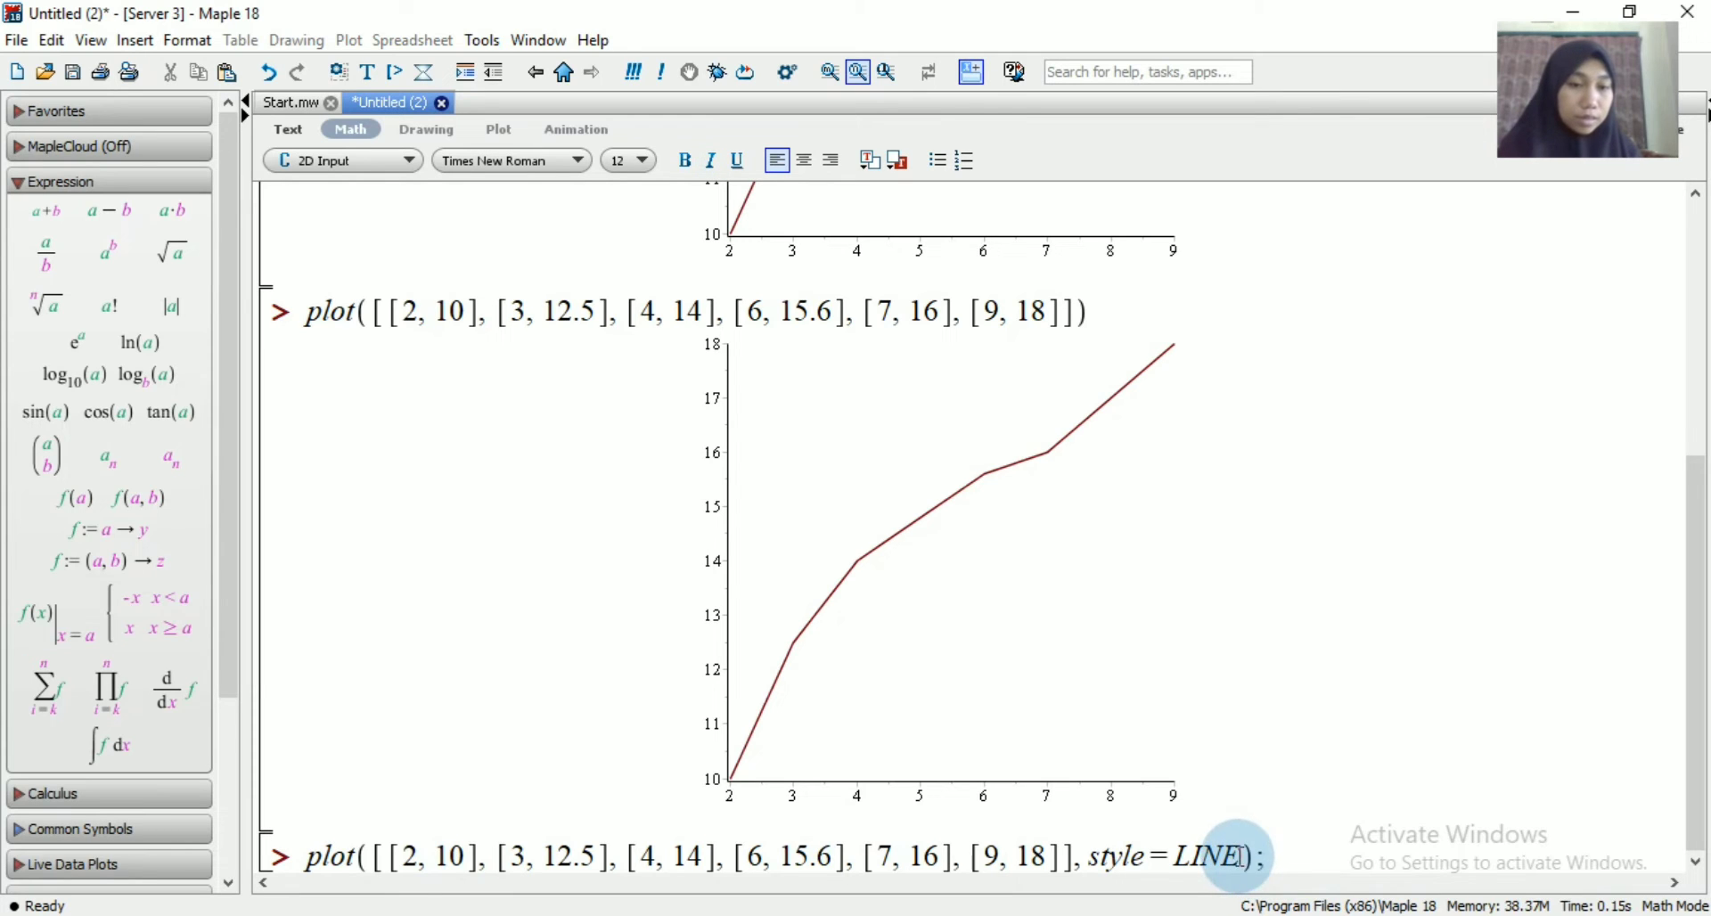
Set the style option of the pasted plot command to POINT and execute it
{"action": "left_click_drag", "start_coordinate": [1241, 857], "coordinate": [1180, 857]}
{"action": "type", "text": "POINT"}
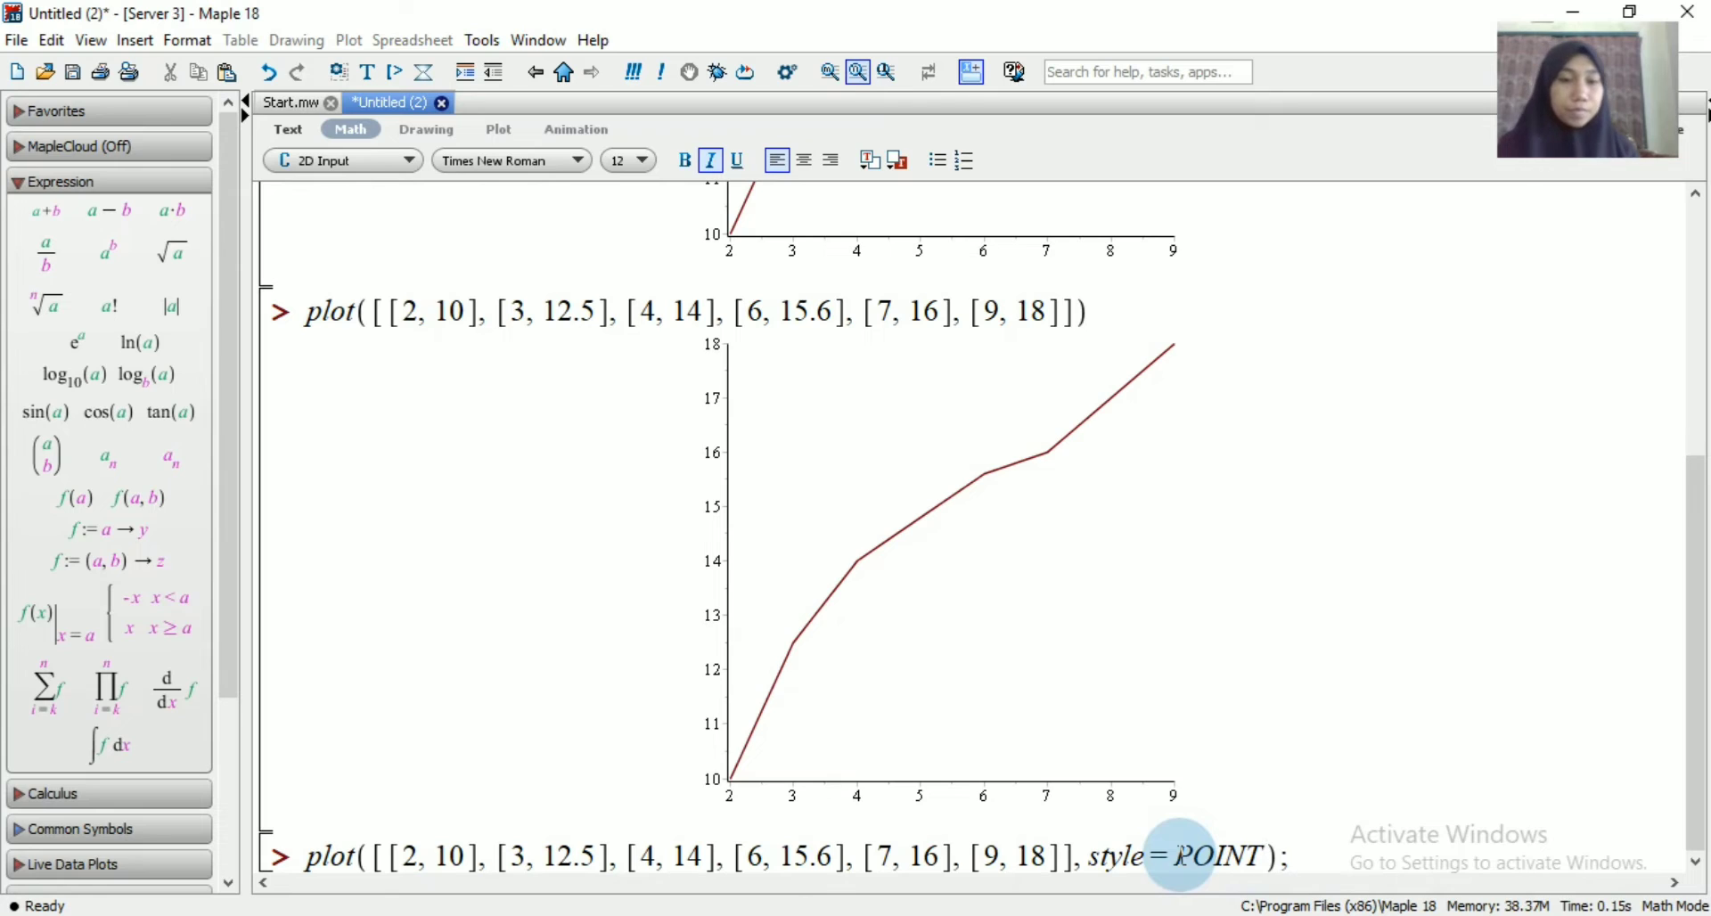
{"action": "left_click", "coordinate": [1312, 857]}
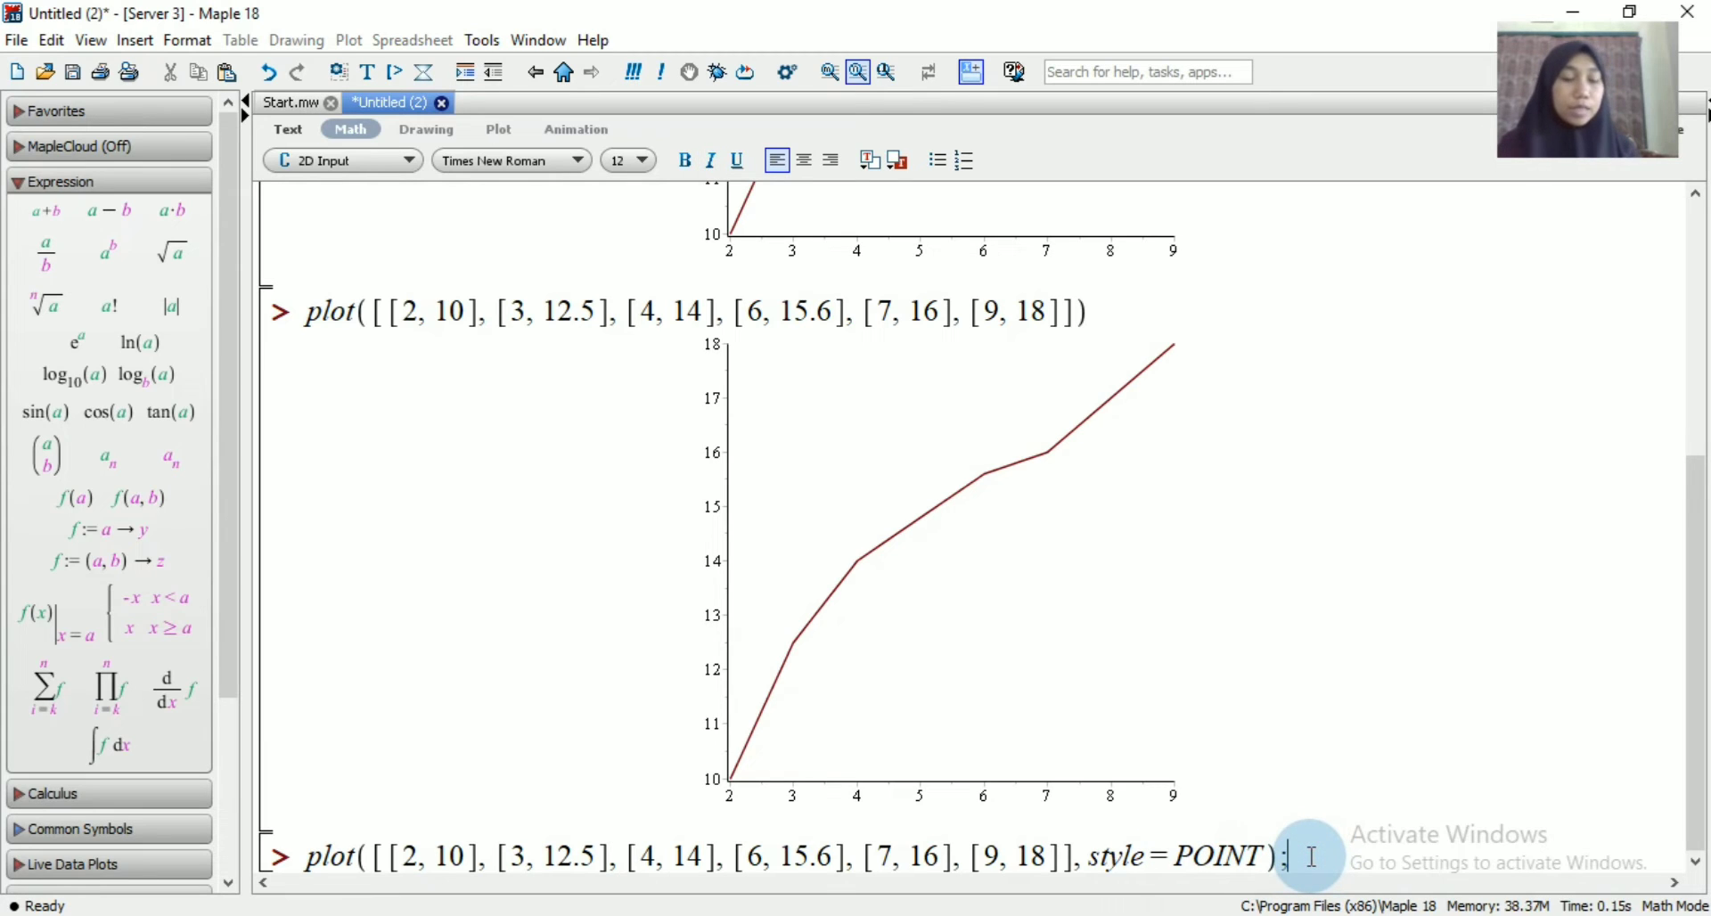
{"action": "key", "text": "Return"}
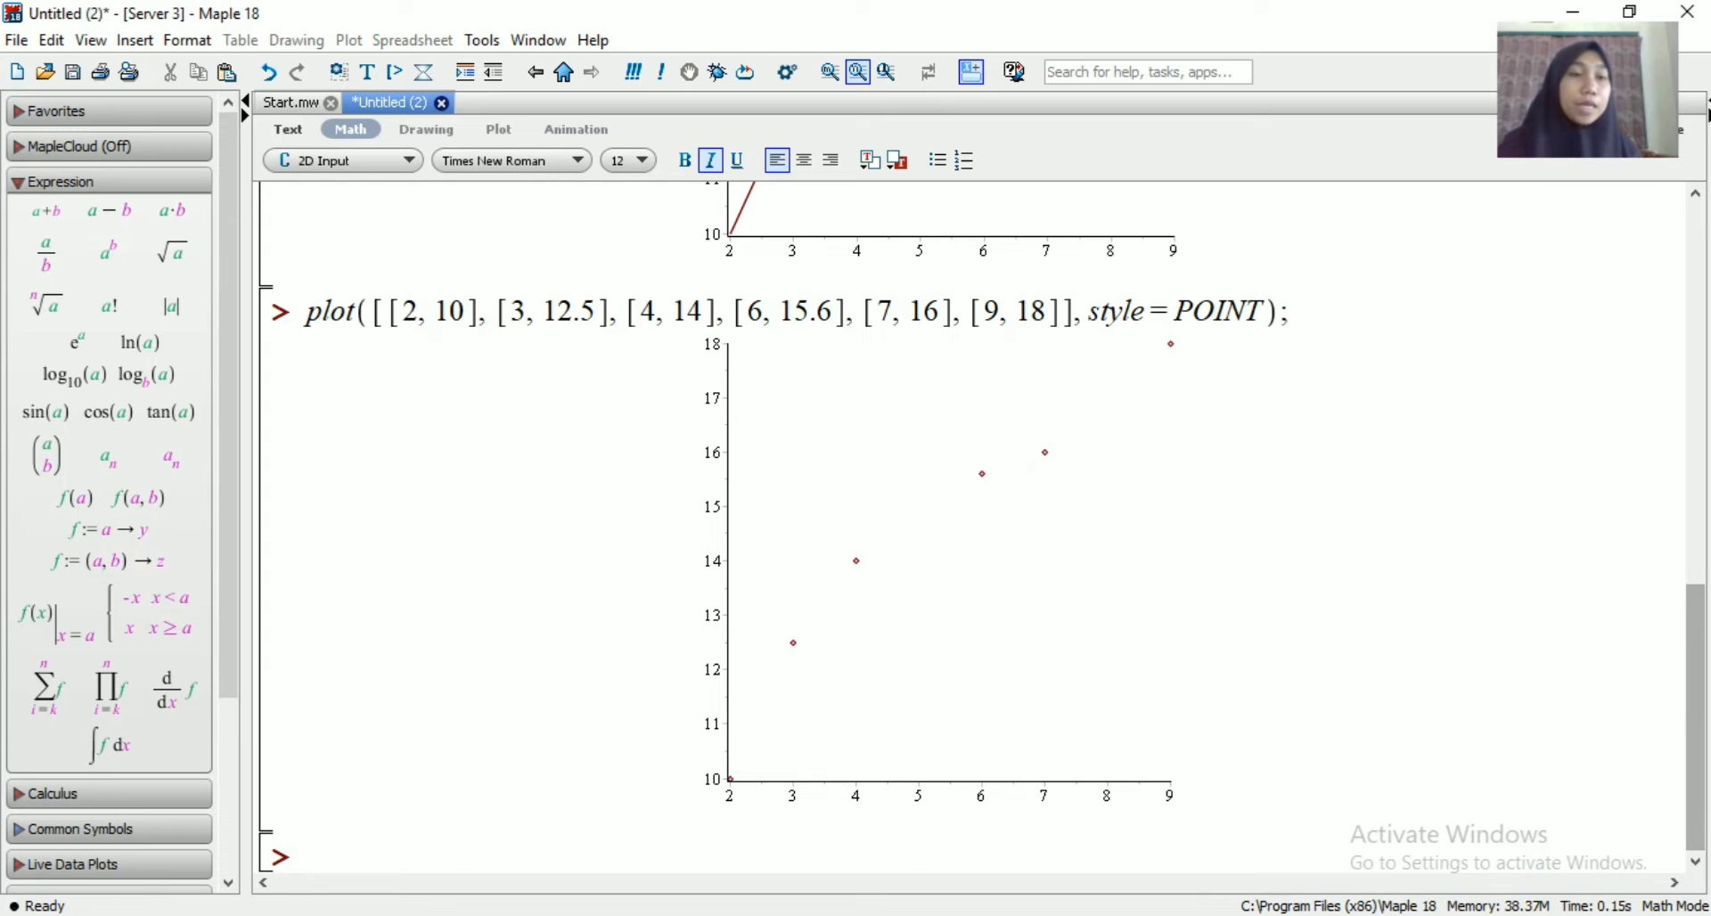
Compare the line and point plots in the worksheet, and switch to PowerPoint to view the next slide on 3D function graphs
{"action": "left_click_drag", "start_coordinate": [1688, 680], "coordinate": [1702, 432]}
{"action": "left_click_drag", "start_coordinate": [1702, 334], "coordinate": [1678, 665]}
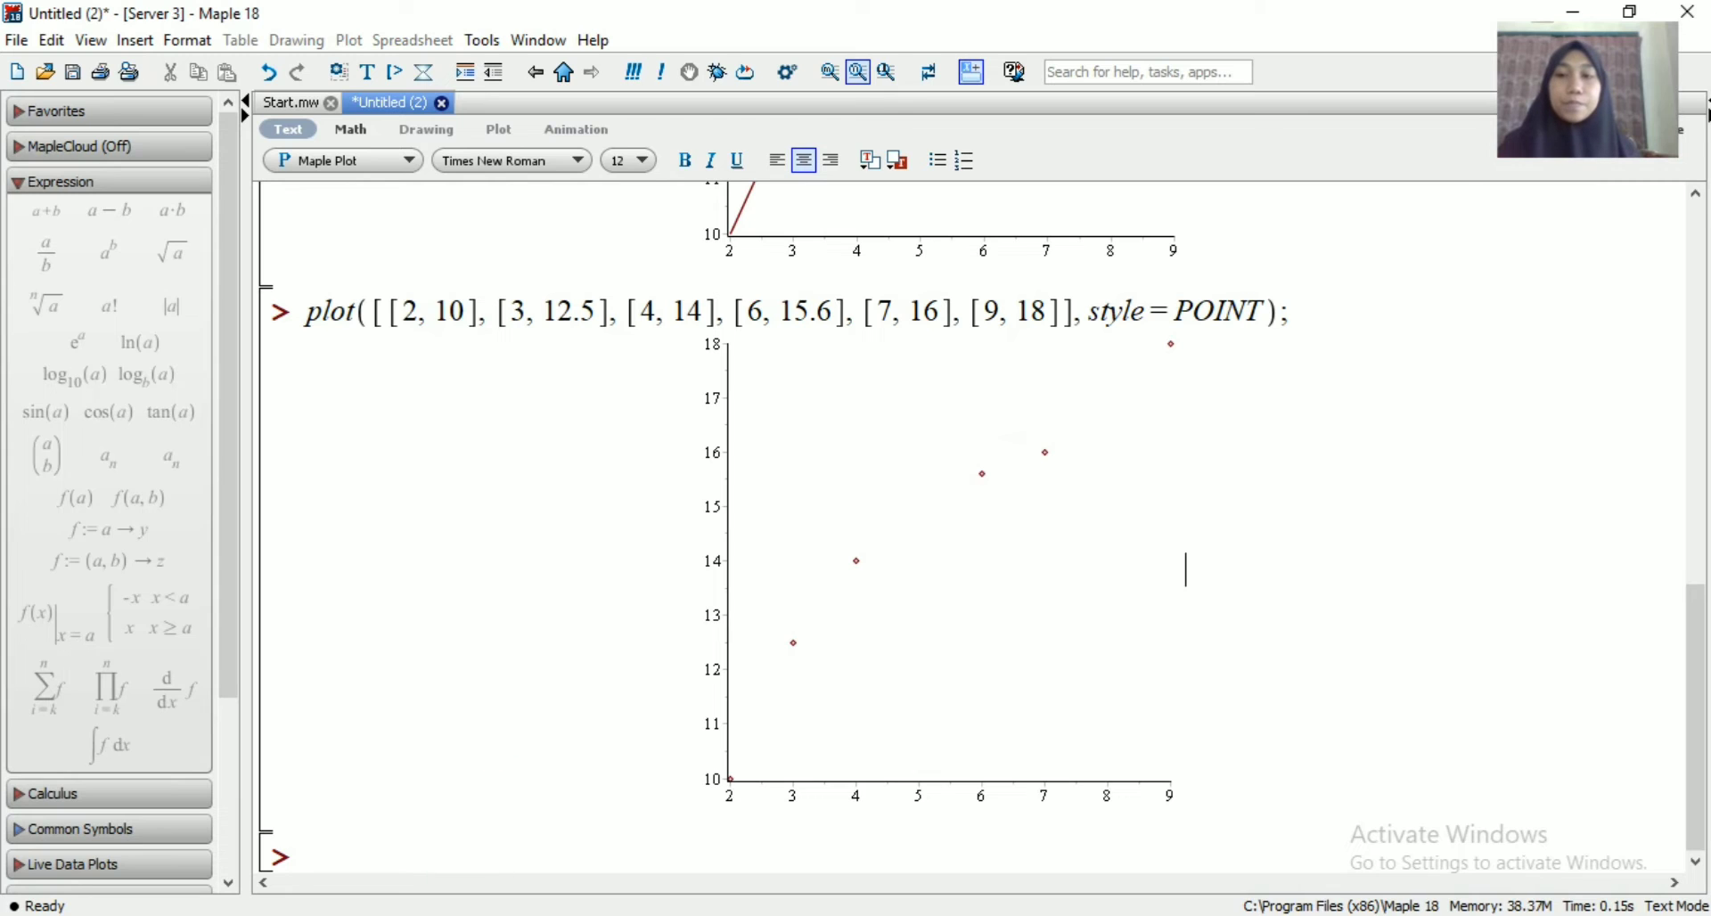
{"action": "key", "text": "alt+Tab"}
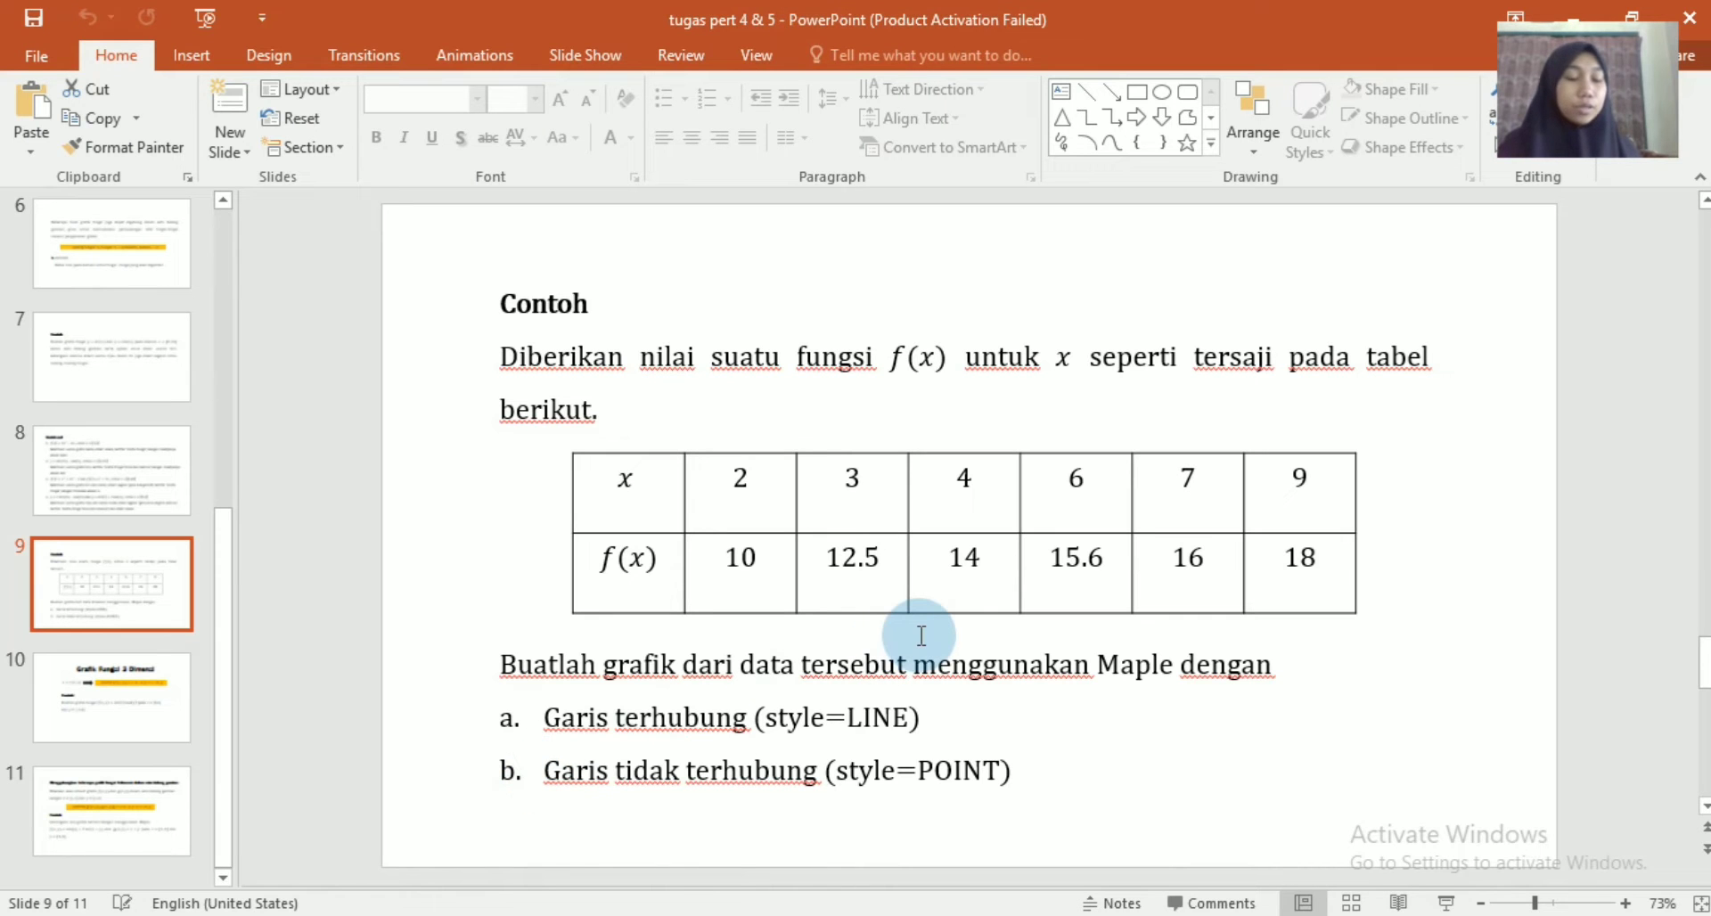
{"action": "scroll", "coordinate": [920, 635], "scroll_direction": "down", "scroll_amount": 1}
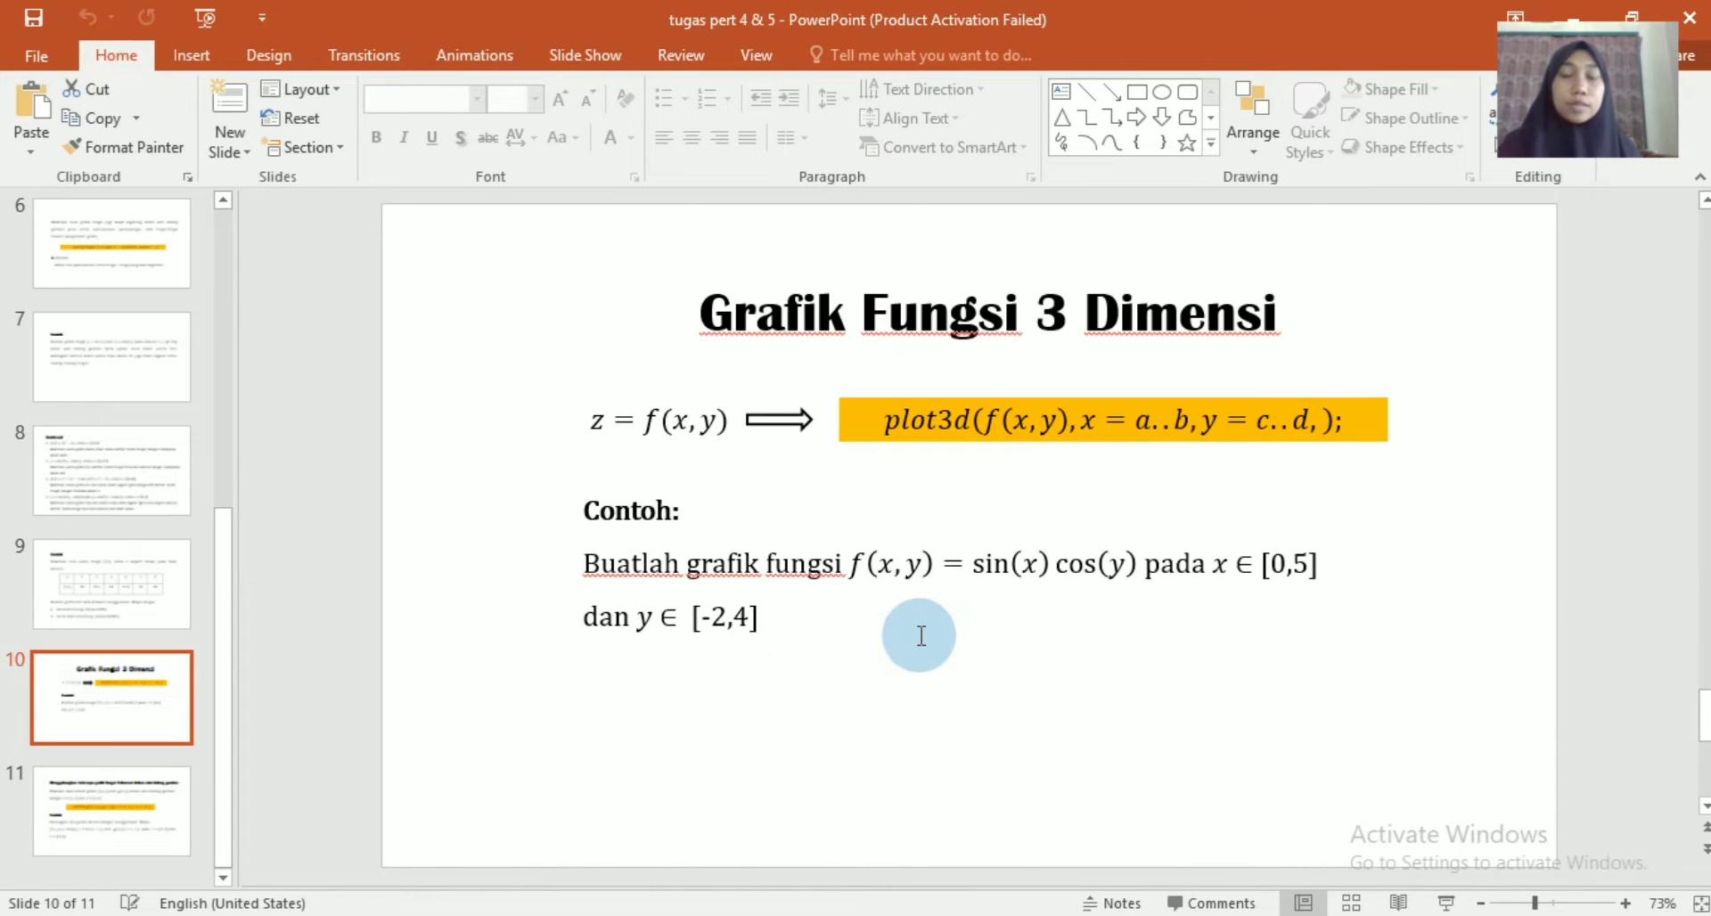